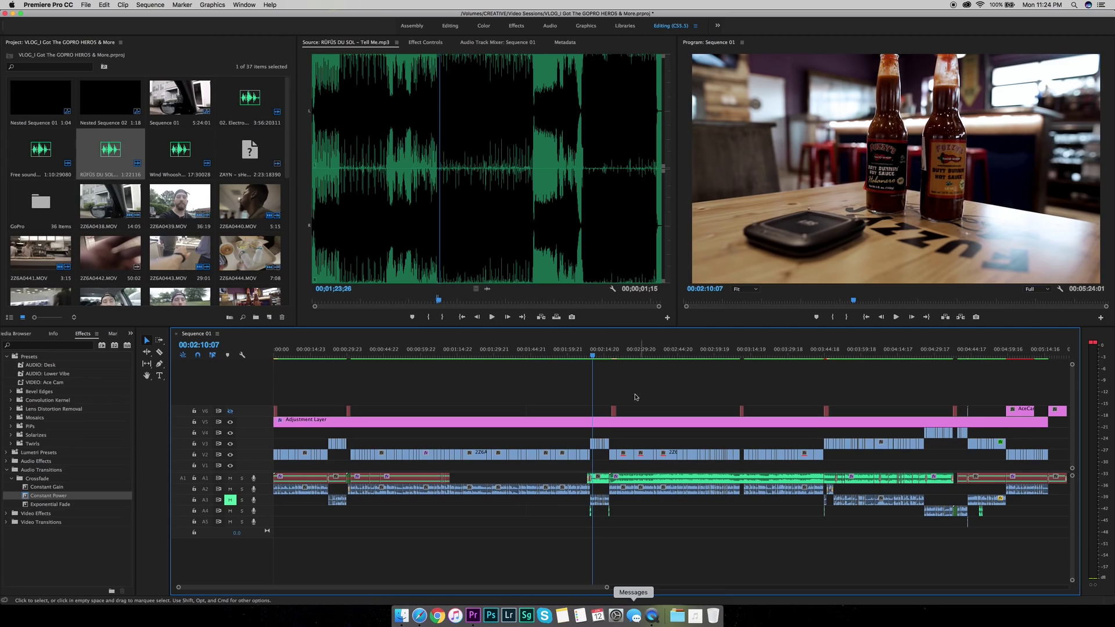
Step: Play the vlog sequence and bring the playhead back to the selfie footage
{"action": "key", "text": "space"}
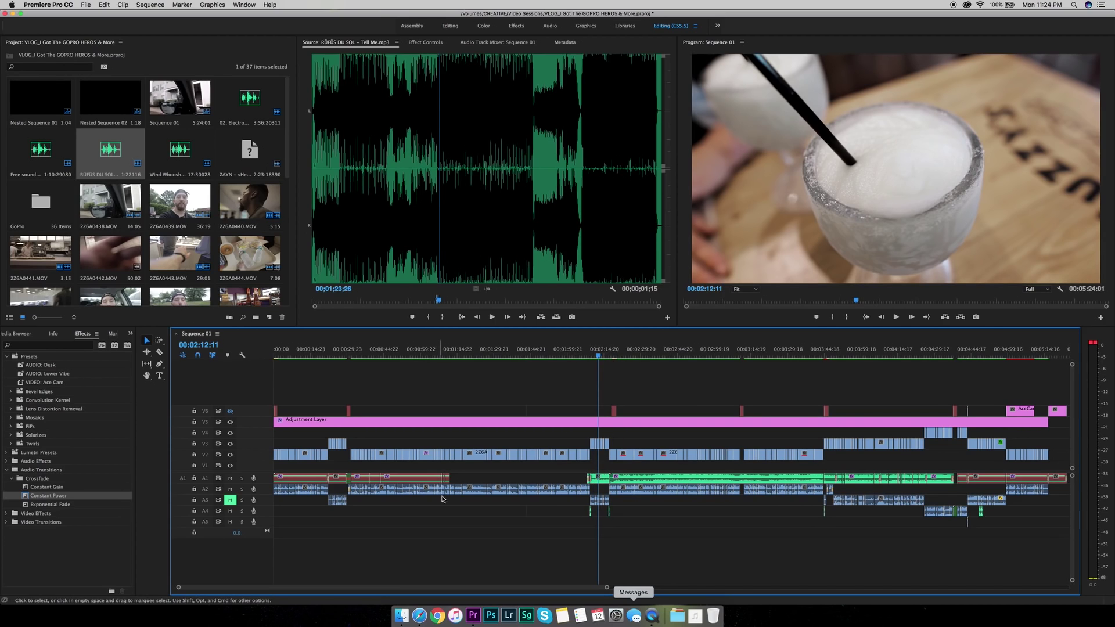
{"action": "scroll", "coordinate": [599, 423], "scroll_direction": "down", "scroll_amount": 3}
{"action": "scroll", "coordinate": [599, 423], "scroll_direction": "up", "scroll_amount": 5}
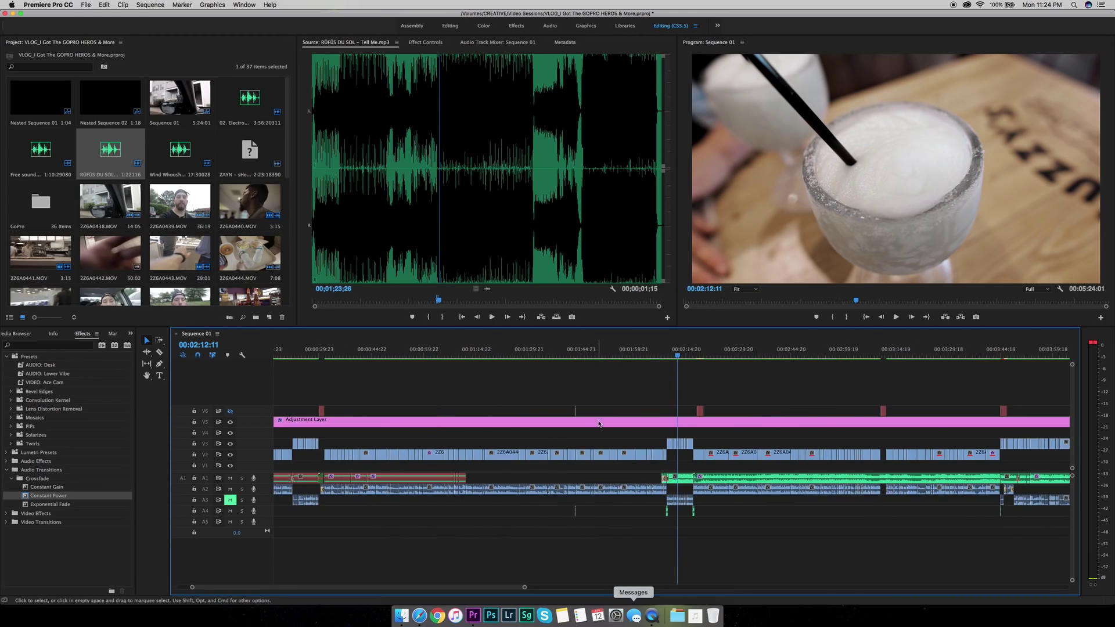
{"action": "scroll", "coordinate": [599, 423], "scroll_direction": "up", "scroll_amount": 3}
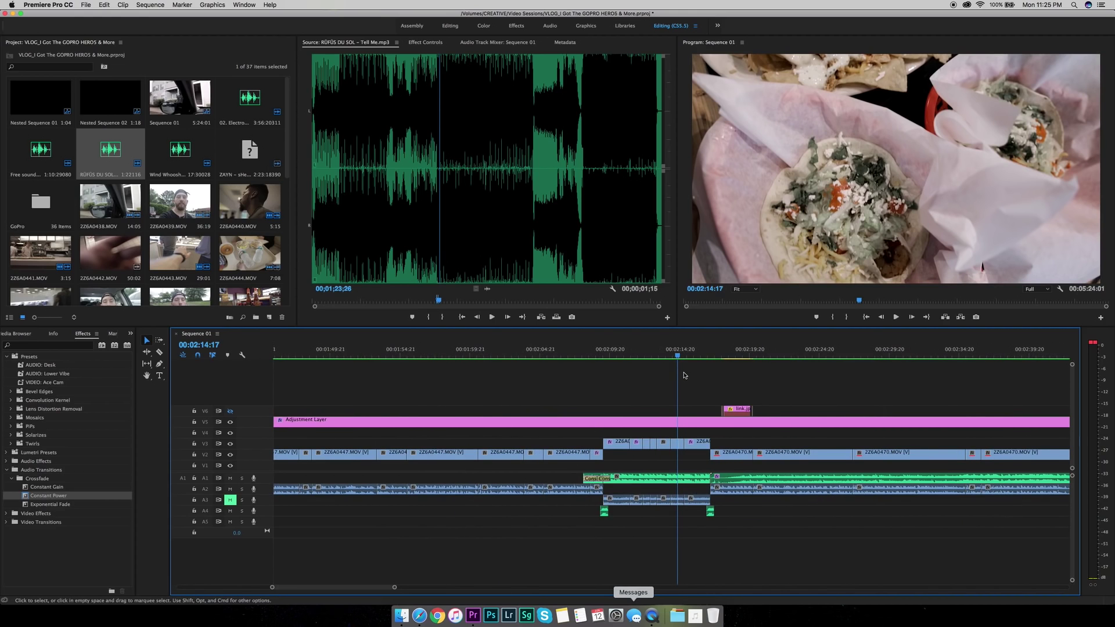
{"action": "left_click", "coordinate": [593, 365]}
{"action": "scroll", "coordinate": [667, 388], "scroll_direction": "up", "scroll_amount": 3}
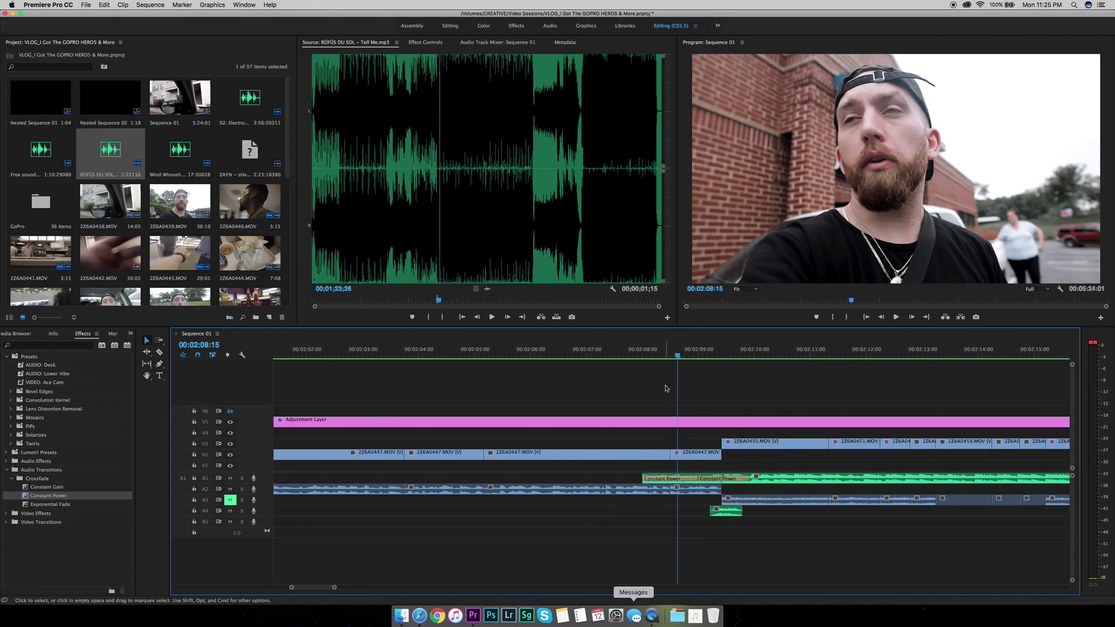
Step: Replay the cut from the selfie footage into the hot-sauce bottles shot several times
{"action": "left_click", "coordinate": [632, 356]}
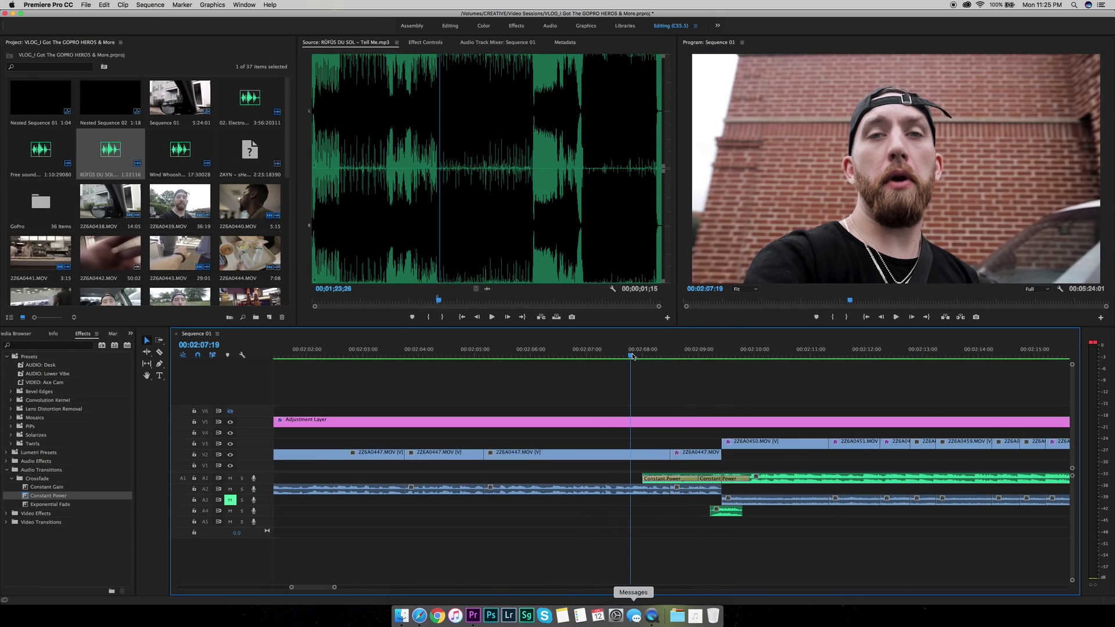
{"action": "key", "text": "space"}
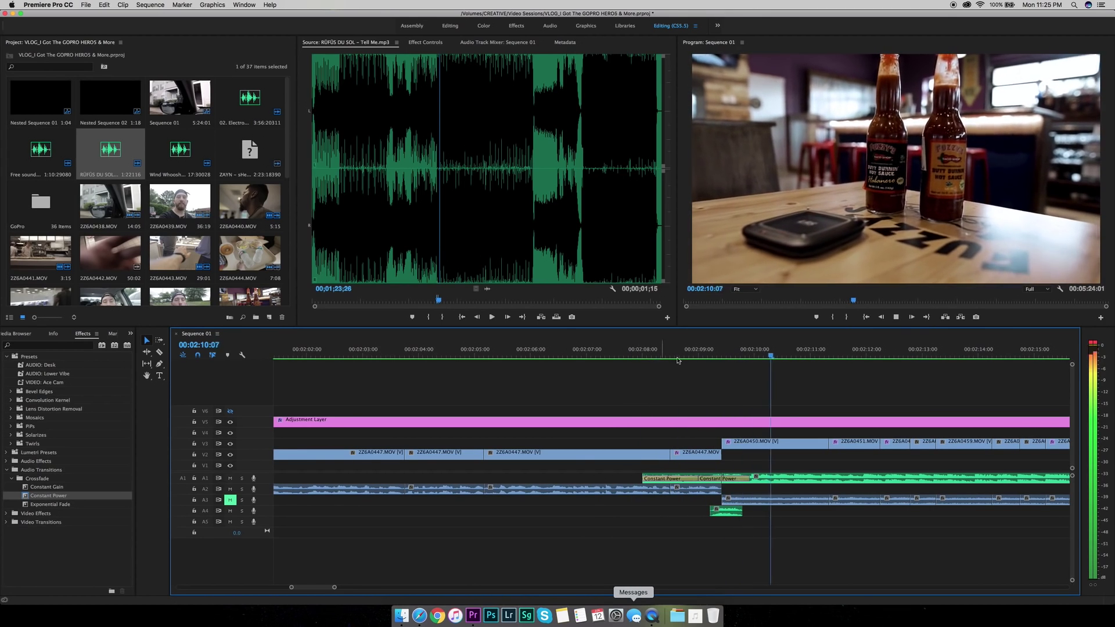
{"action": "left_click", "coordinate": [697, 356]}
{"action": "key", "text": "space"}
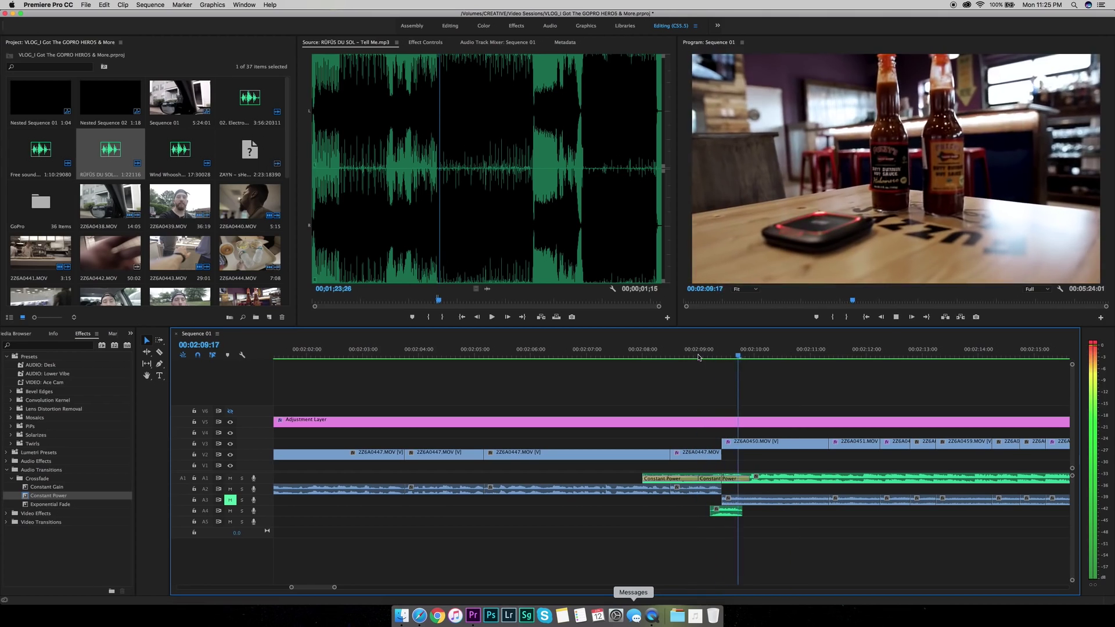
{"action": "left_click", "coordinate": [699, 357]}
{"action": "key", "text": "space"}
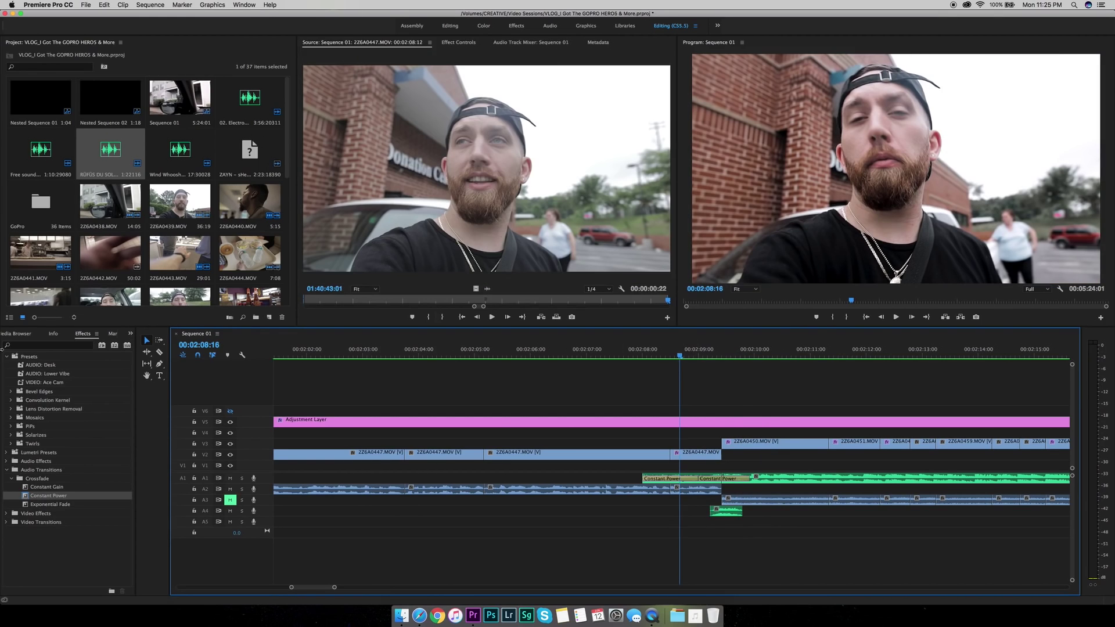
Step: Search the Effects panel for 'transf' and drop Transform onto the 2Z6A0447.MOV clip
{"action": "left_click", "coordinate": [51, 346]}
{"action": "type", "text": "trans"}
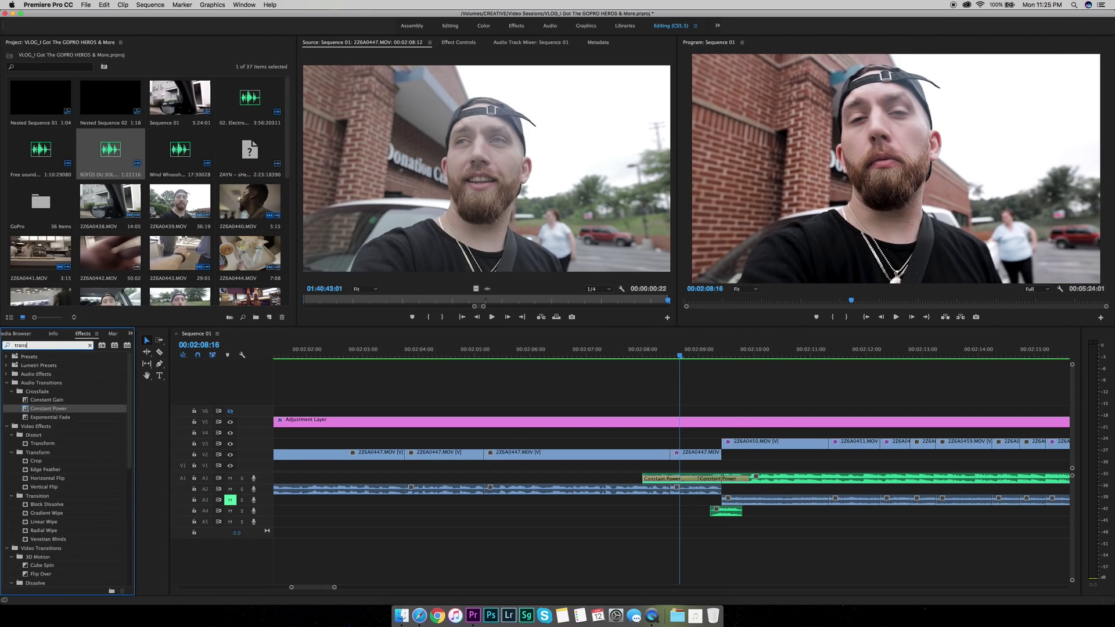
{"action": "type", "text": "form"}
{"action": "left_click", "coordinate": [33, 445]}
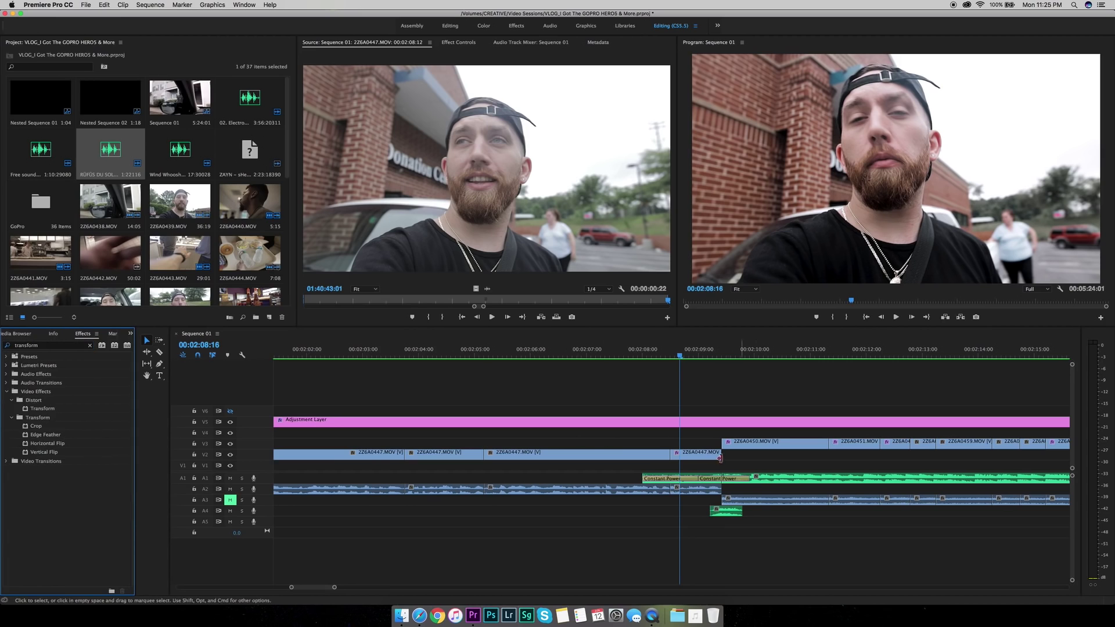
{"action": "left_click_drag", "start_coordinate": [721, 458], "coordinate": [709, 459]}
Step: Delete the misapplied Transform effect and reapply Transform to 2Z6A0447.MOV
{"action": "left_click", "coordinate": [459, 42]}
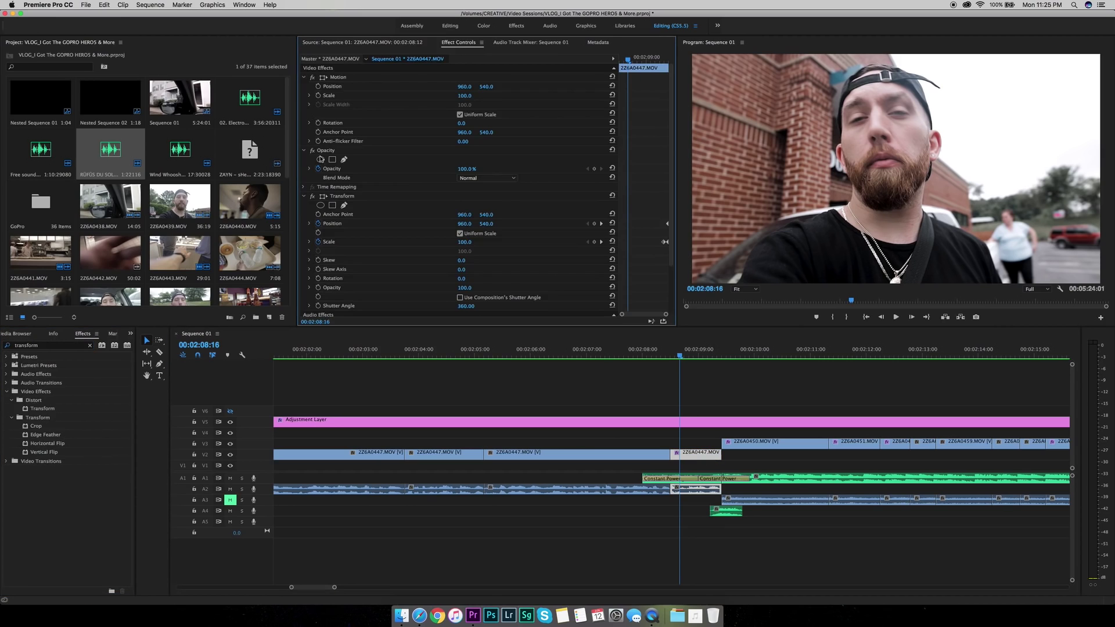
{"action": "left_click", "coordinate": [340, 195]}
{"action": "key", "text": "Delete"}
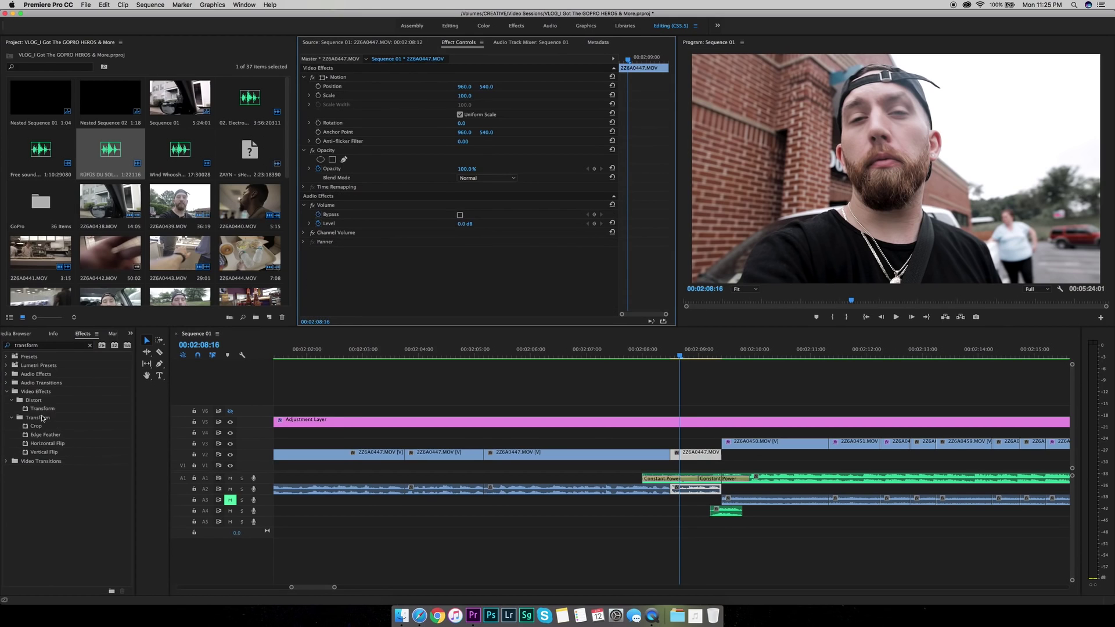
{"action": "left_click_drag", "start_coordinate": [42, 410], "coordinate": [706, 453]}
{"action": "left_click", "coordinate": [718, 356]}
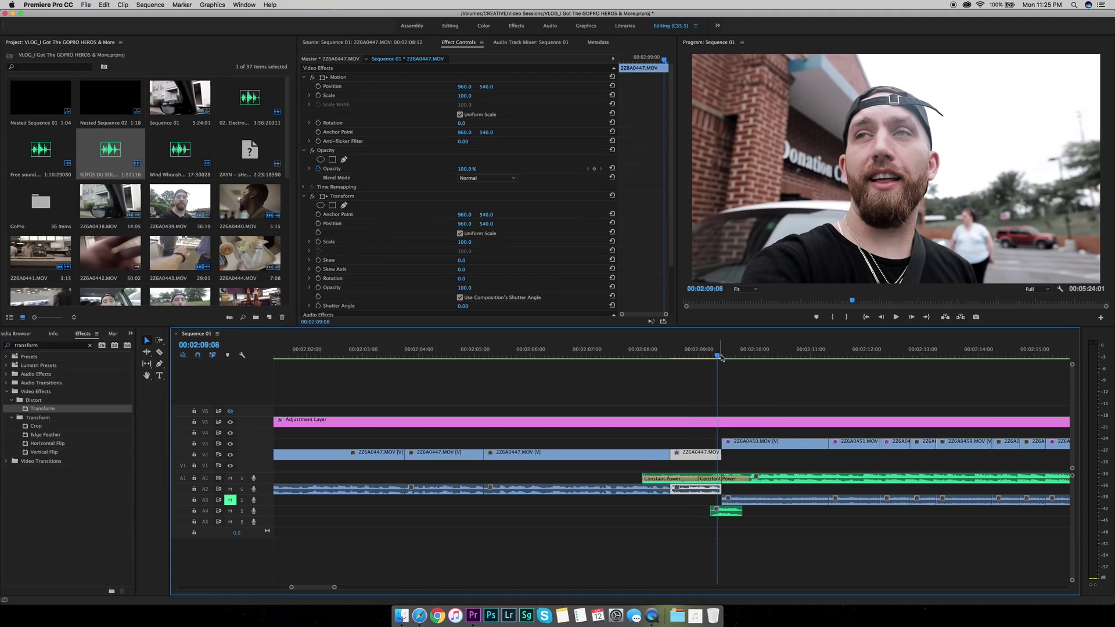
Step: At the cut, enable Transform Scale keyframing and set a 360 shutter angle instead of the composition's
{"action": "key", "text": "="}
{"action": "key", "text": "Right"}
{"action": "key", "text": "Right"}
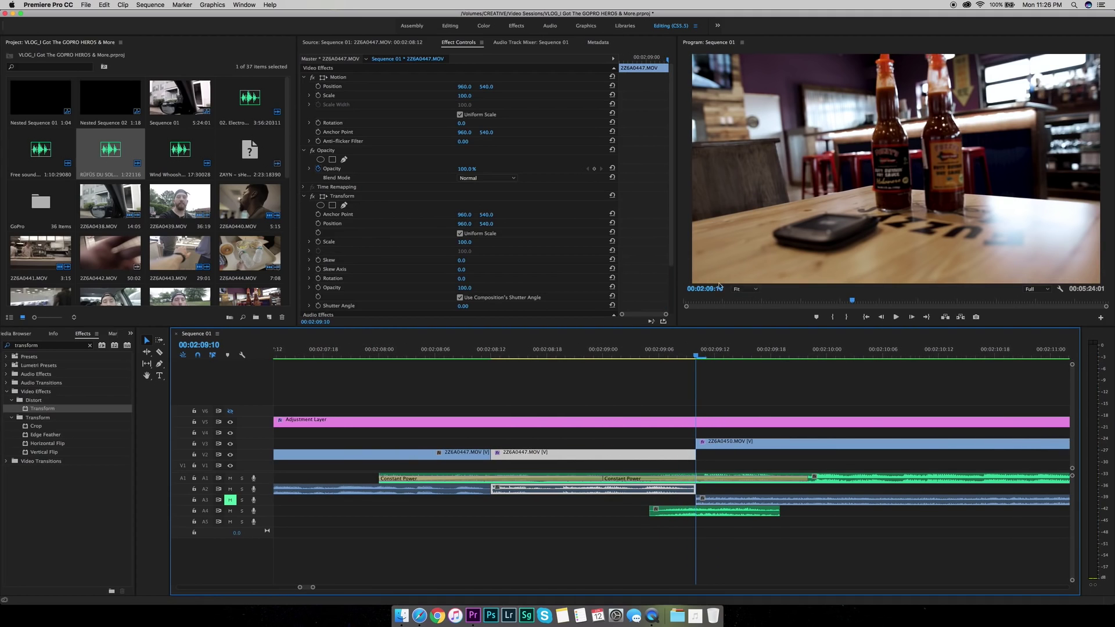
{"action": "left_click", "coordinate": [318, 242]}
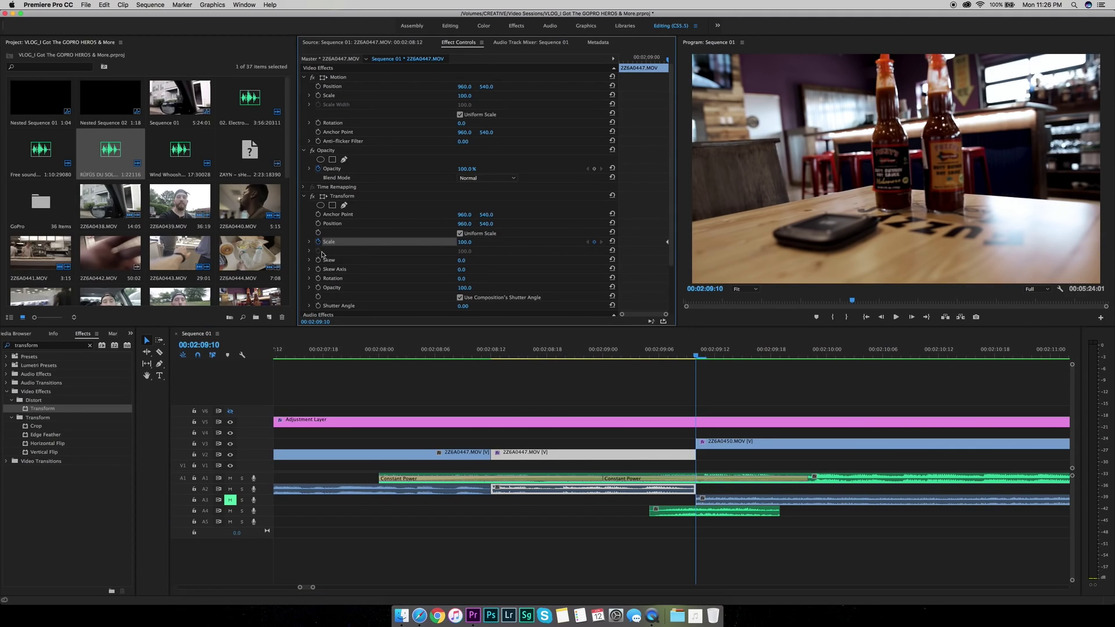
{"action": "scroll", "coordinate": [408, 241], "scroll_direction": "down", "scroll_amount": 2}
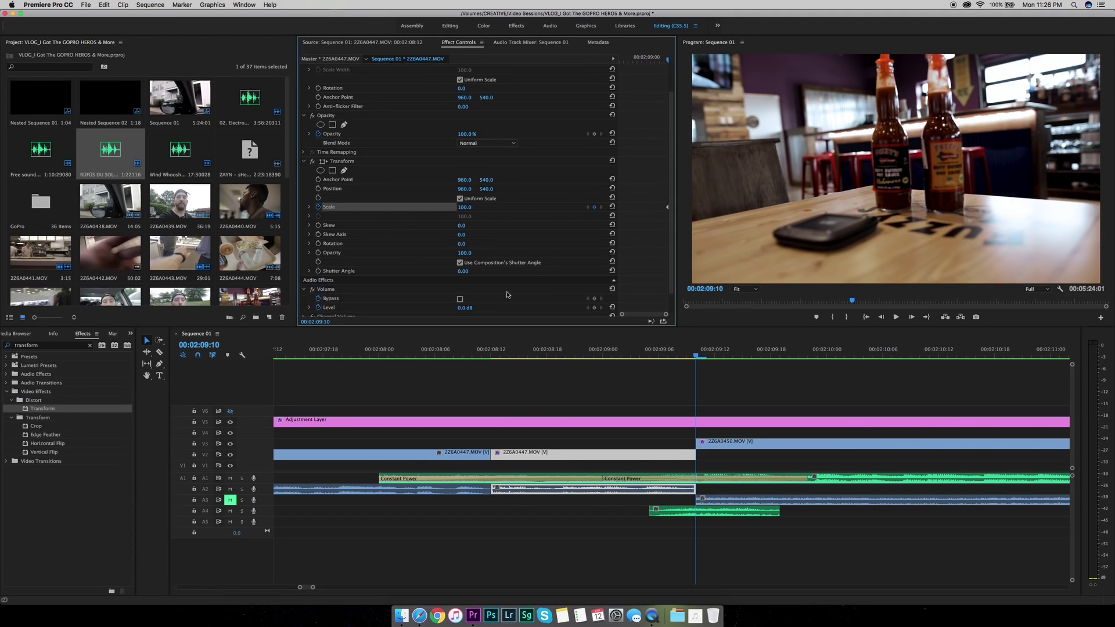
{"action": "left_click", "coordinate": [460, 264]}
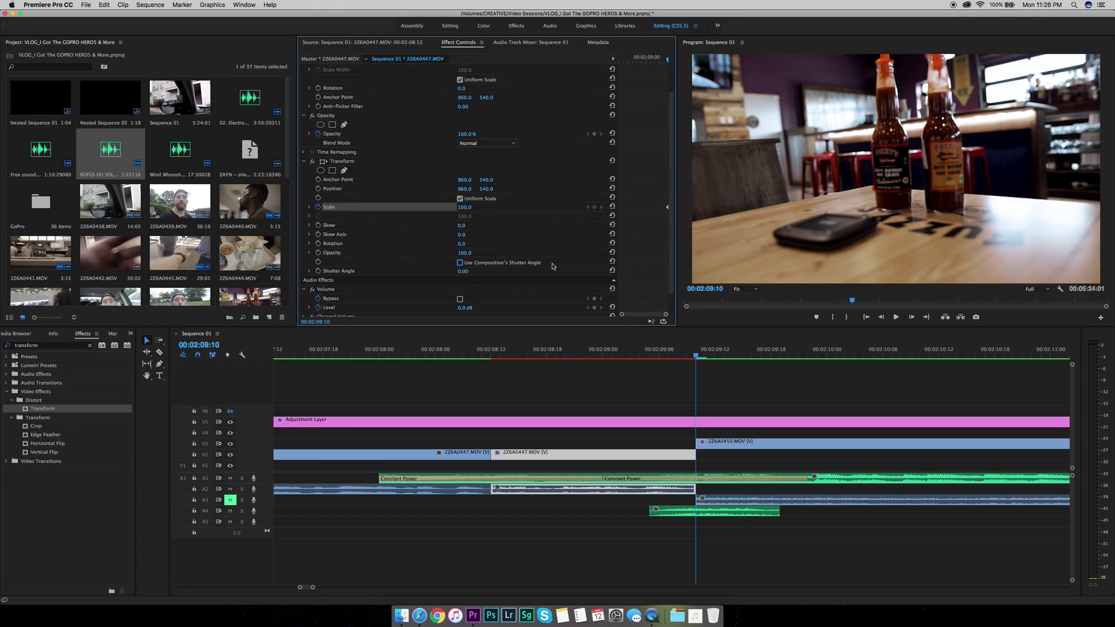
{"action": "left_click_drag", "start_coordinate": [463, 271], "coordinate": [481, 267]}
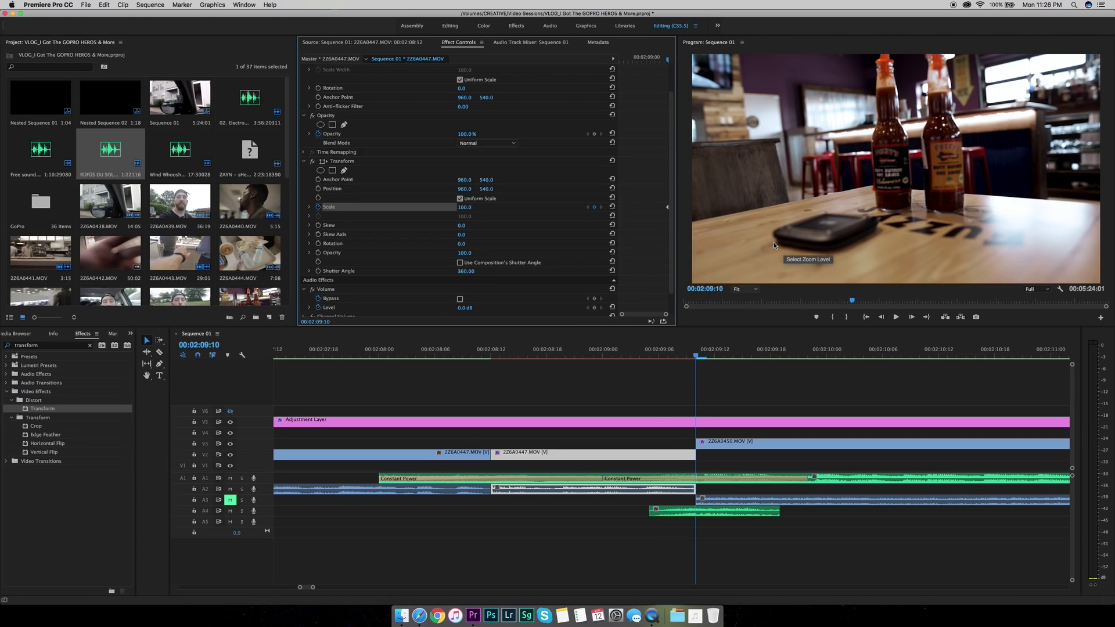
Step: Step frame by frame around the cut and park the playhead two frames before it
{"action": "key", "text": "Left"}
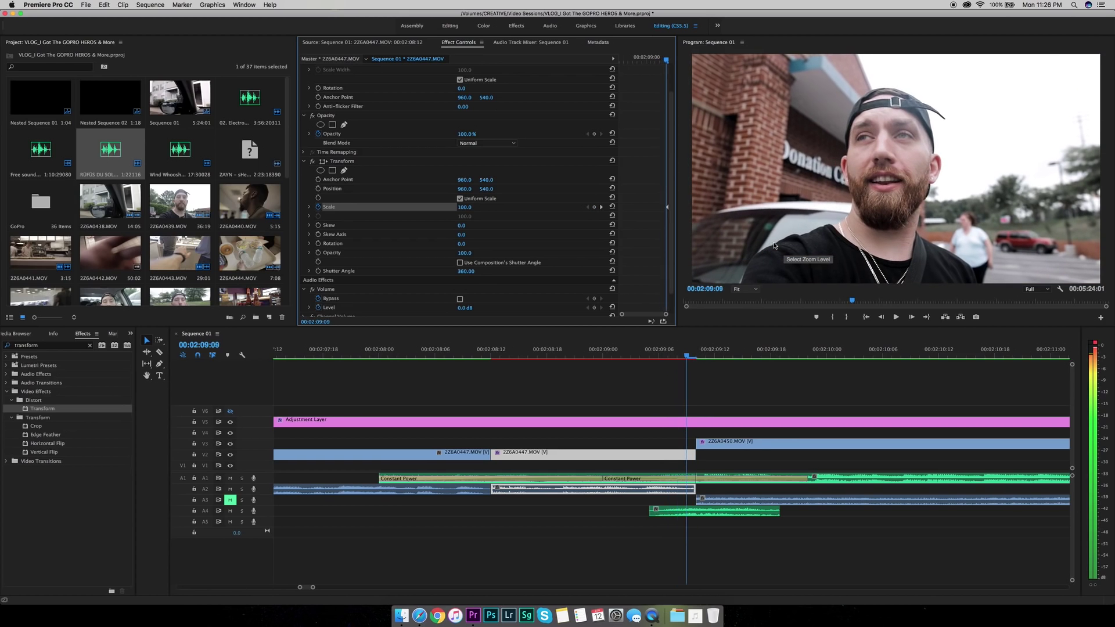
{"action": "key", "text": "Left"}
{"action": "key", "text": "Left"}
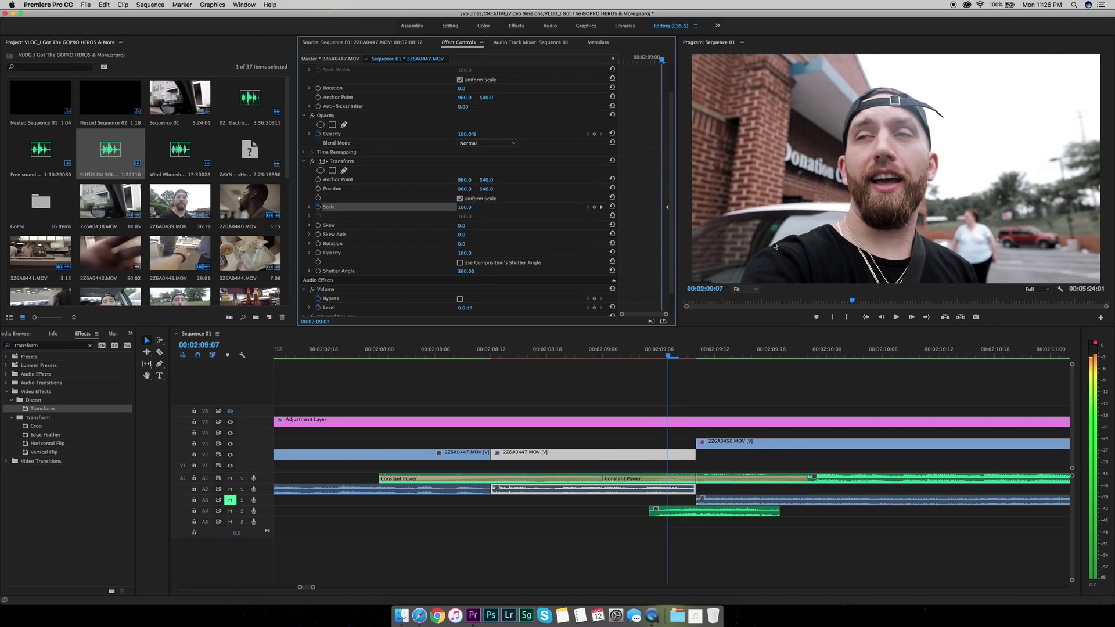
{"action": "key", "text": "Right"}
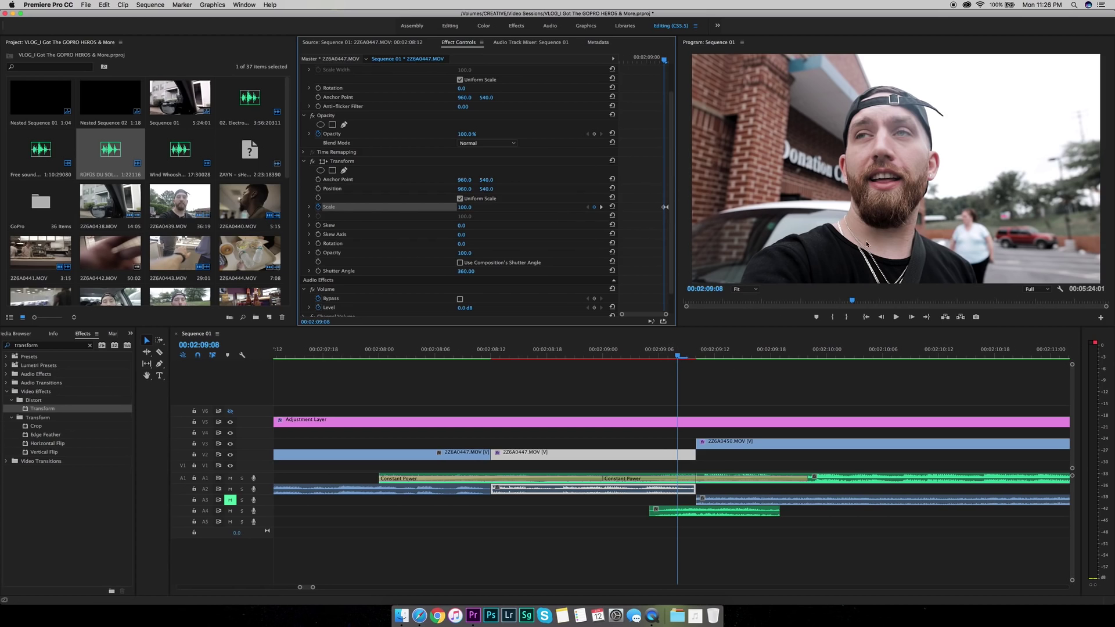
{"action": "key", "text": "Down"}
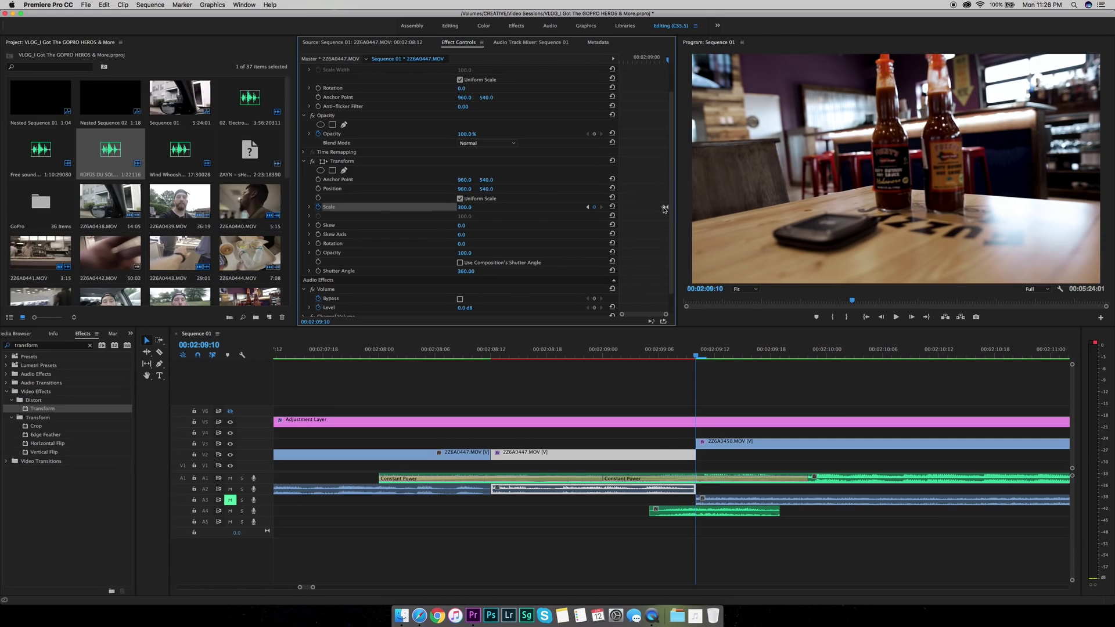
{"action": "mouse_move", "coordinate": [691, 356]}
{"action": "left_mouse_down"}
{"action": "mouse_move", "coordinate": [672, 356]}
{"action": "mouse_move", "coordinate": [687, 357]}
{"action": "left_mouse_up"}
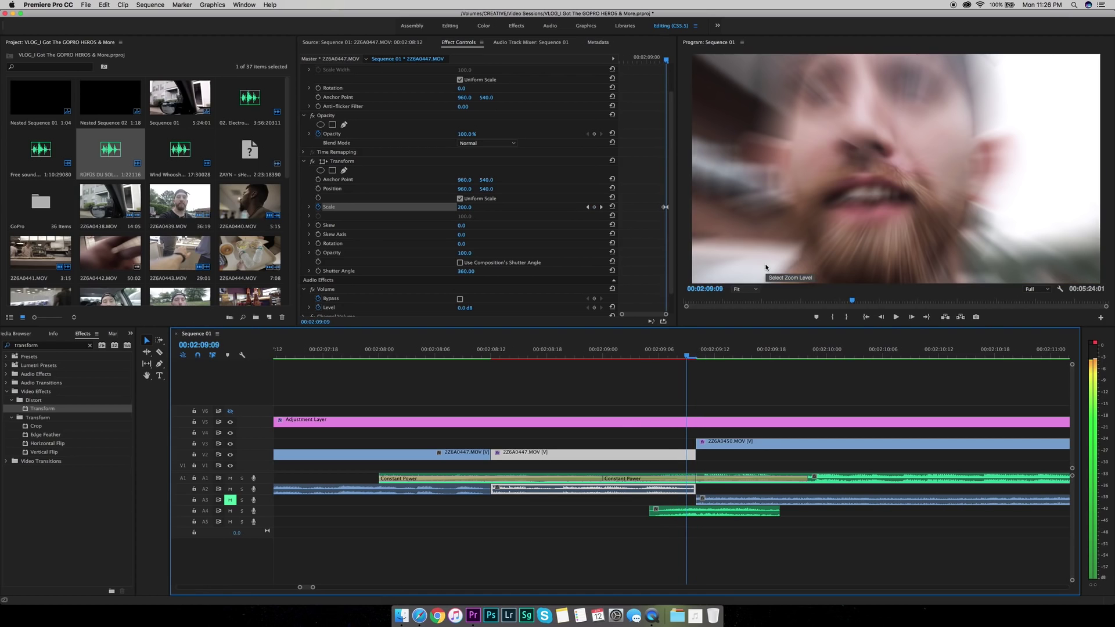
{"action": "key", "text": "Left"}
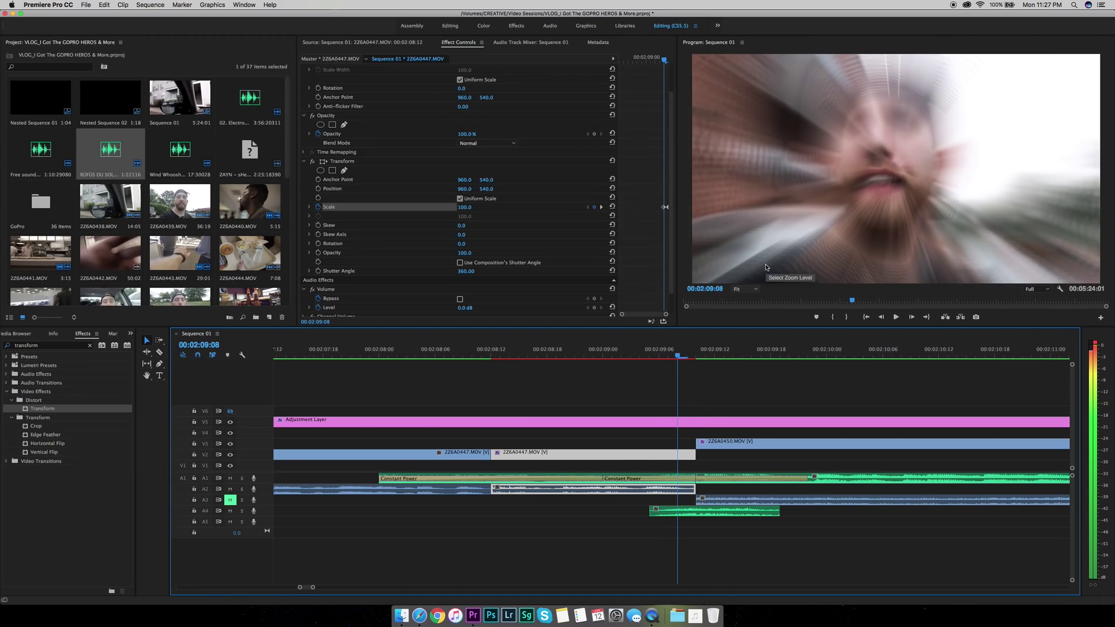
{"action": "key", "text": "Left"}
{"action": "left_click", "coordinate": [613, 357]}
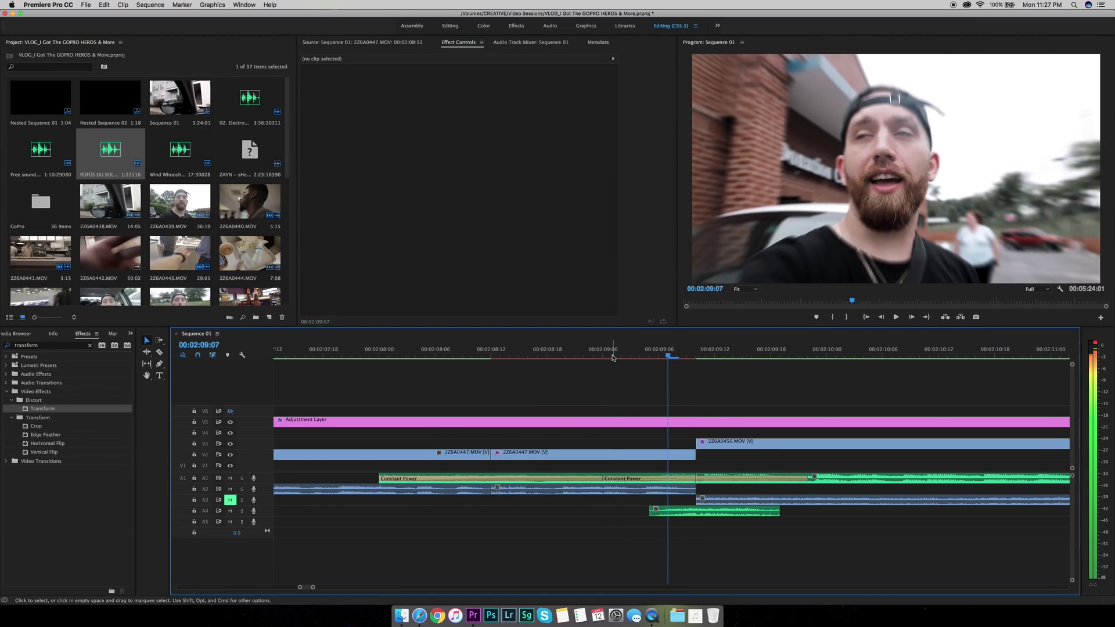
{"action": "left_click", "coordinate": [613, 358]}
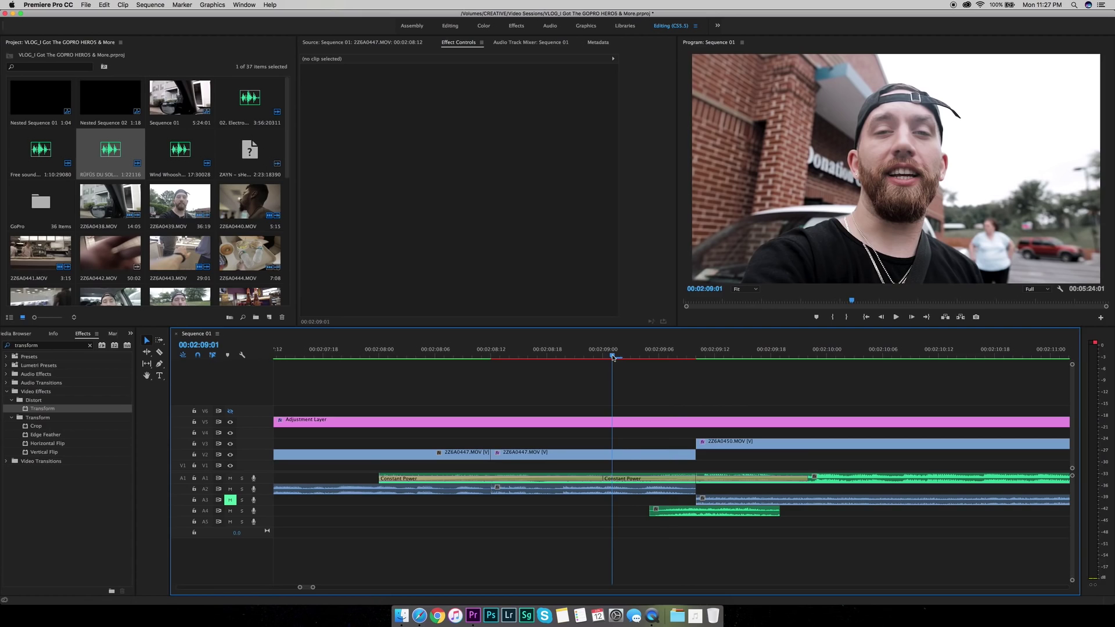
{"action": "key", "text": "Right"}
{"action": "key", "text": "Right"}
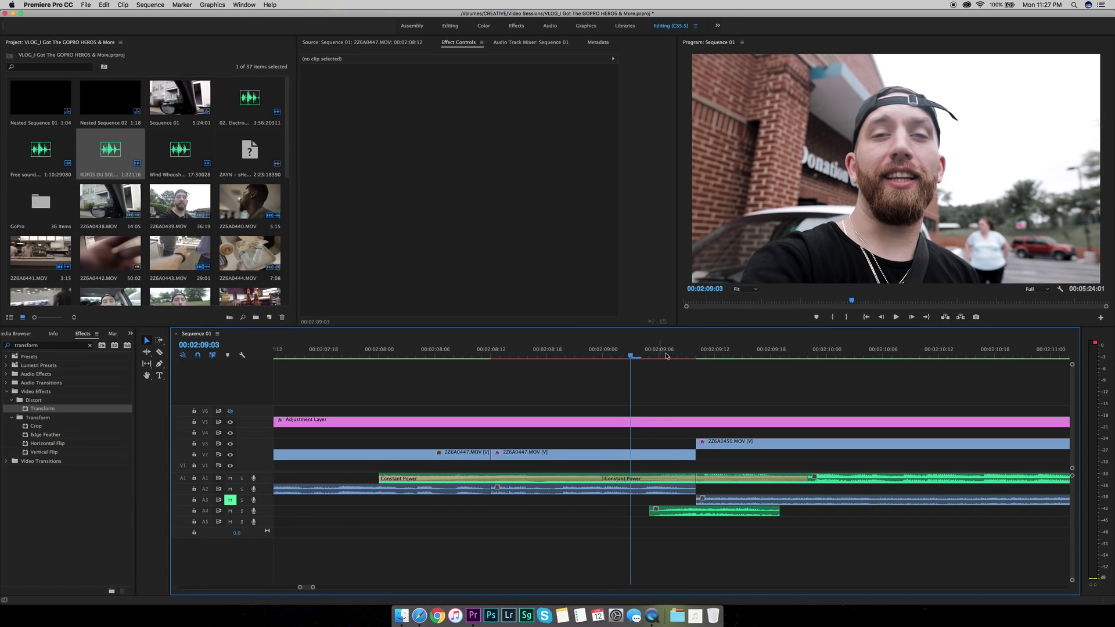
{"action": "left_click", "coordinate": [696, 357]}
Step: Apply Transform to the 2Z6A0450.MOV clip and start keyframing its Scale
{"action": "left_click", "coordinate": [767, 444]}
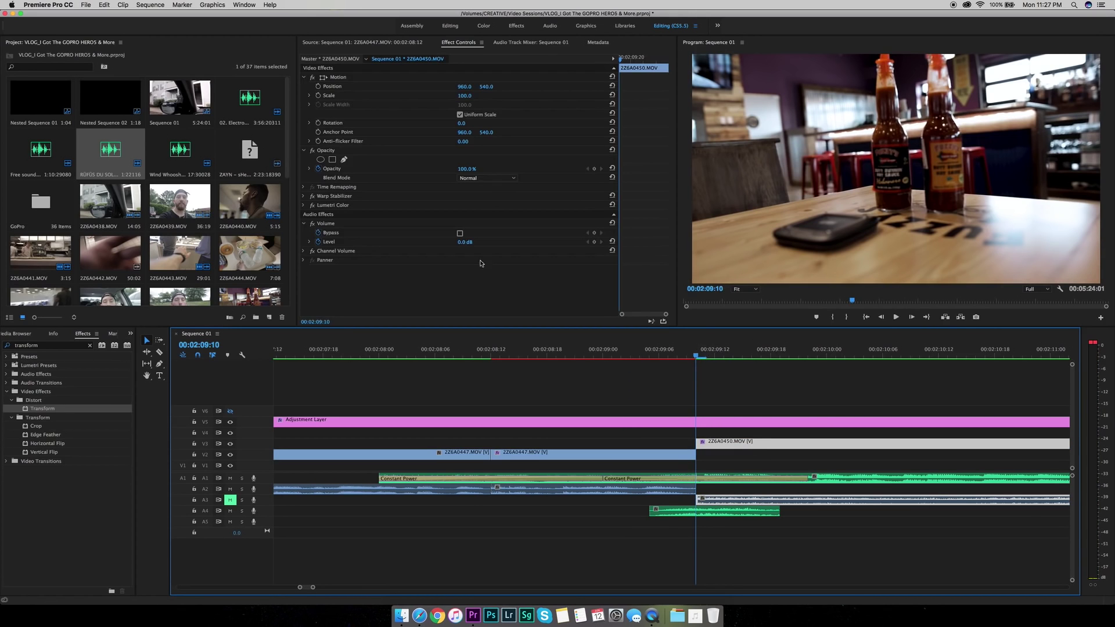
{"action": "left_click_drag", "start_coordinate": [46, 410], "coordinate": [720, 443]}
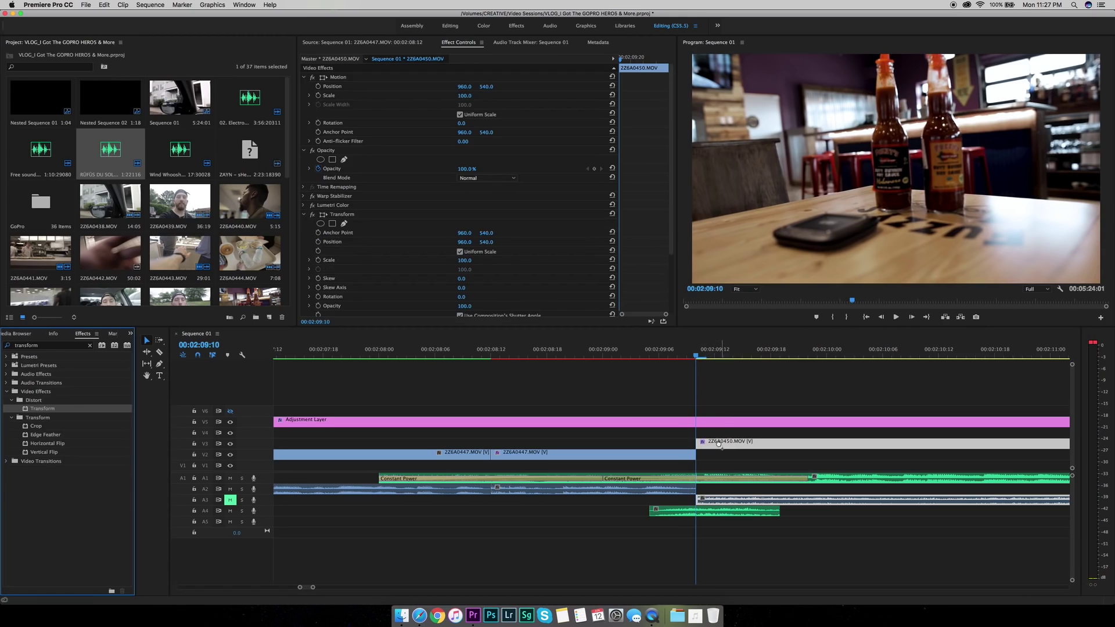
{"action": "left_click", "coordinate": [318, 261]}
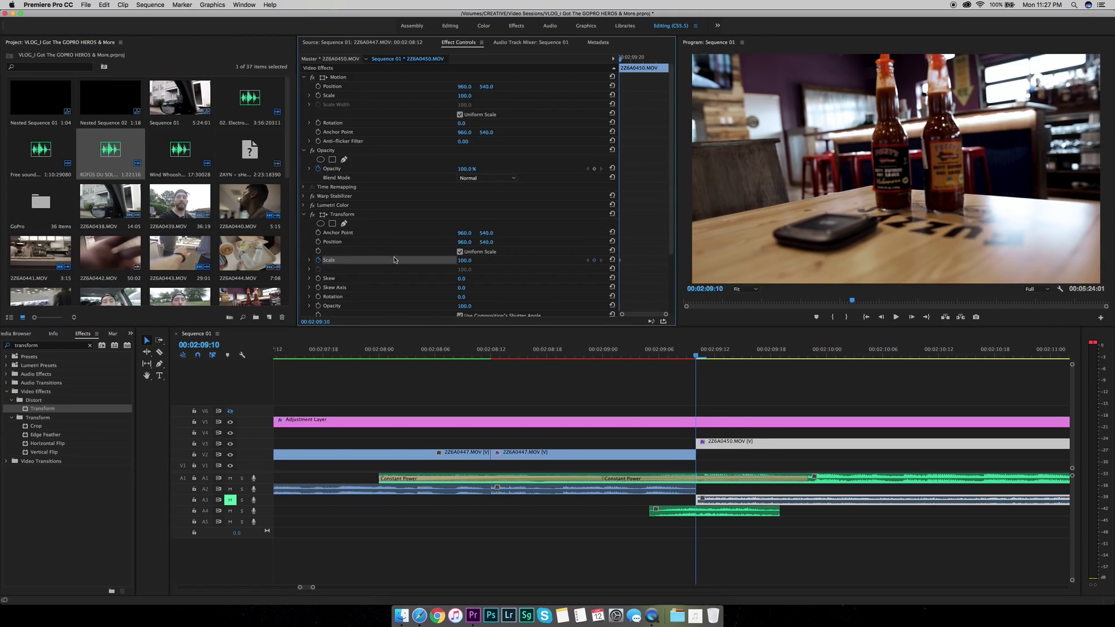
{"action": "scroll", "coordinate": [372, 256], "scroll_direction": "down", "scroll_amount": 3}
{"action": "scroll", "coordinate": [383, 261], "scroll_direction": "down", "scroll_amount": 2}
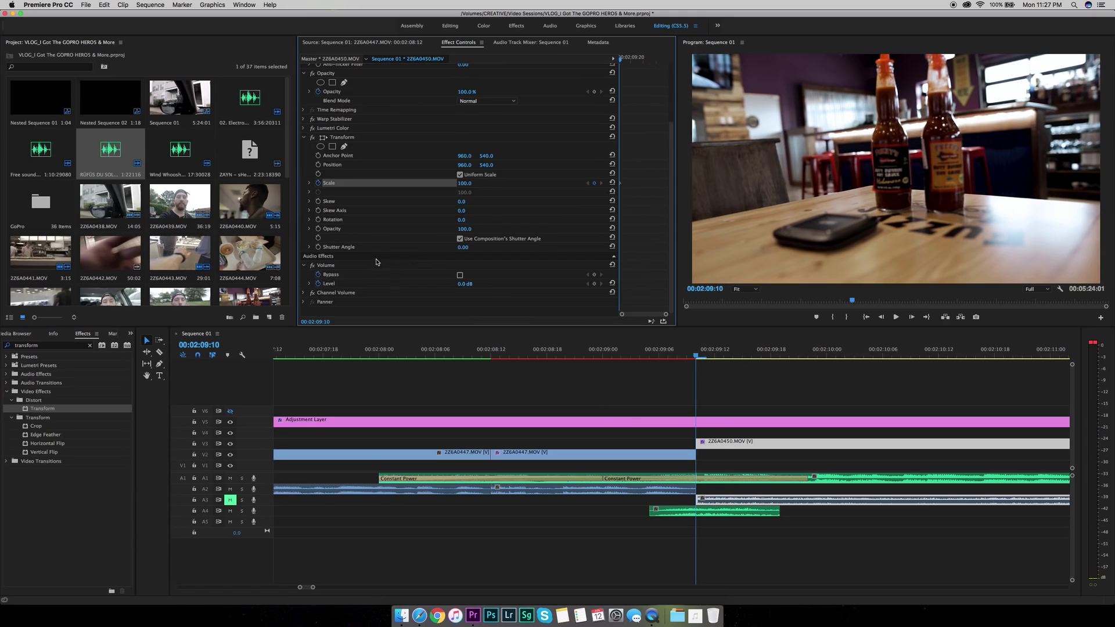
Step: Set its shutter angle to 360 and add a second Scale keyframe two frames later
{"action": "left_click", "coordinate": [460, 238]}
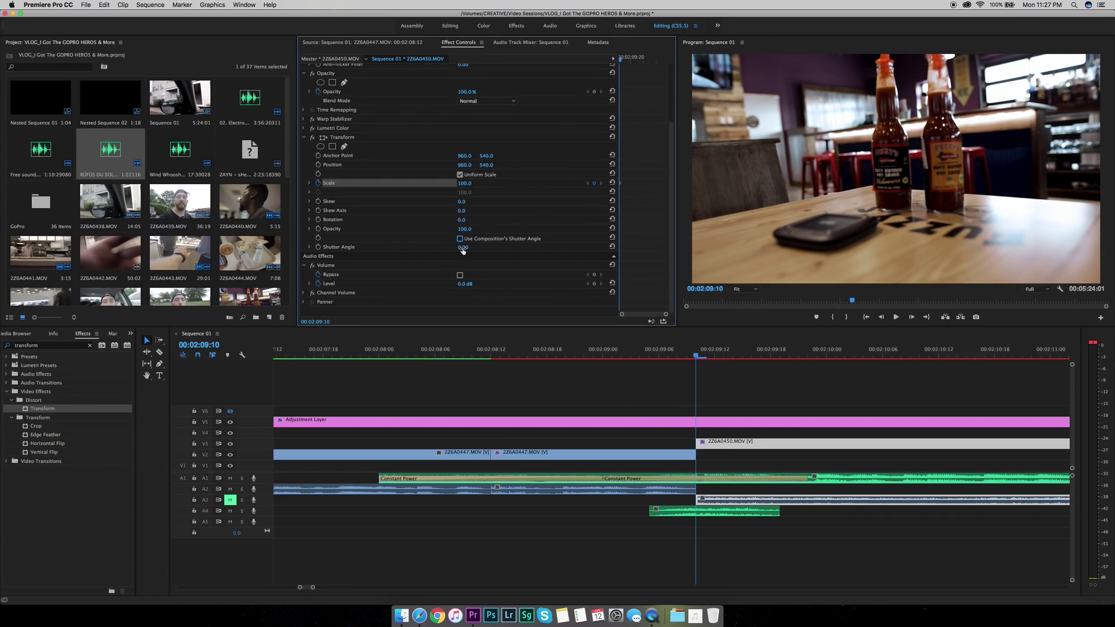
{"action": "left_click_drag", "start_coordinate": [462, 249], "coordinate": [789, 259]}
{"action": "key", "text": "Right"}
{"action": "key", "text": "Right"}
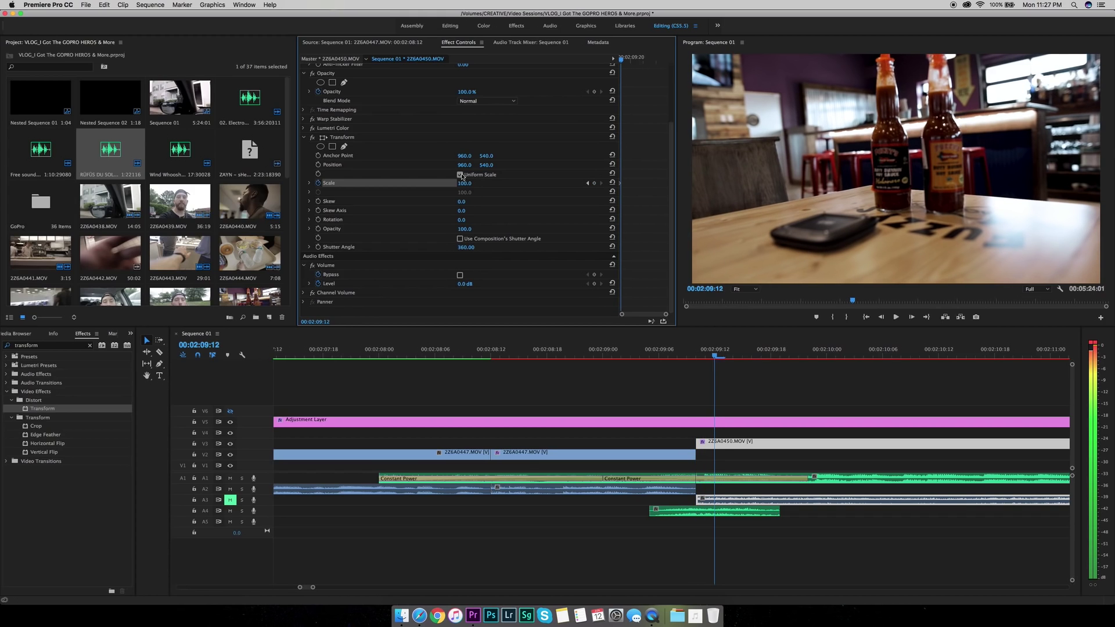
{"action": "left_click", "coordinate": [594, 183]}
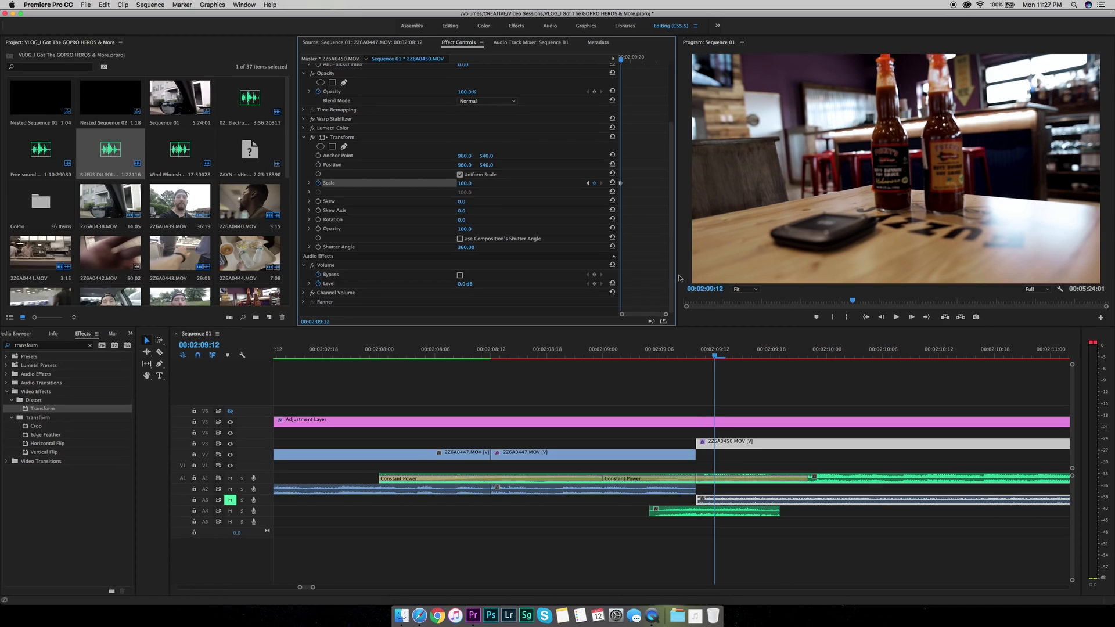
{"action": "key", "text": "Left"}
{"action": "key", "text": "Left"}
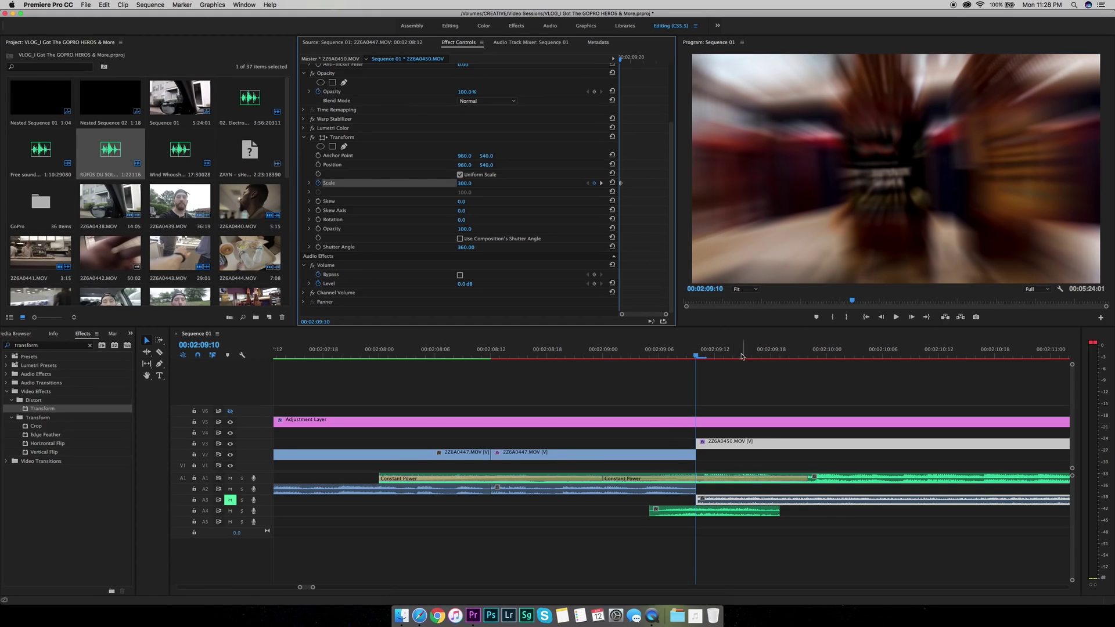
Step: Preview the zoom transition, then mute the A2 and A1 audio tracks
{"action": "left_click", "coordinate": [621, 353]}
{"action": "key", "text": "space"}
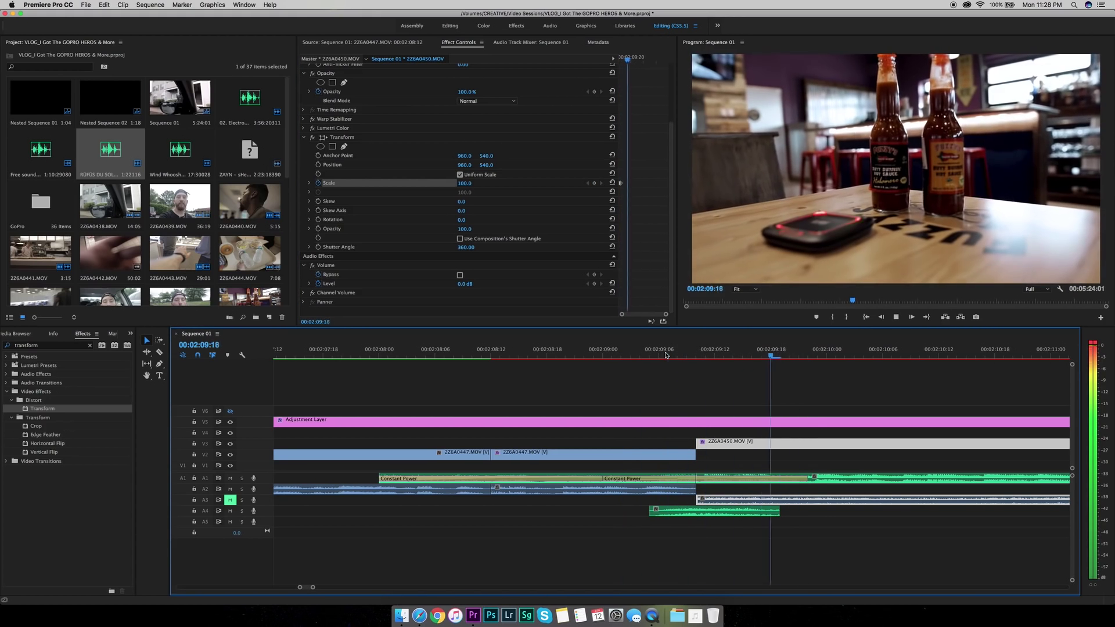
{"action": "key", "text": "space"}
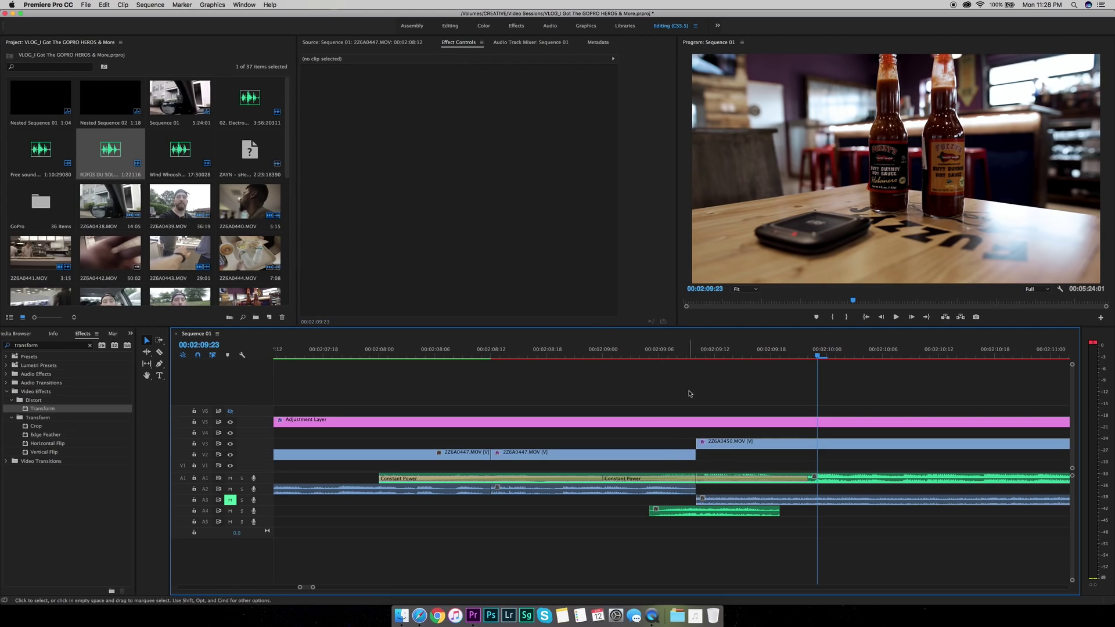
{"action": "left_click", "coordinate": [230, 489]}
{"action": "left_click", "coordinate": [230, 478]}
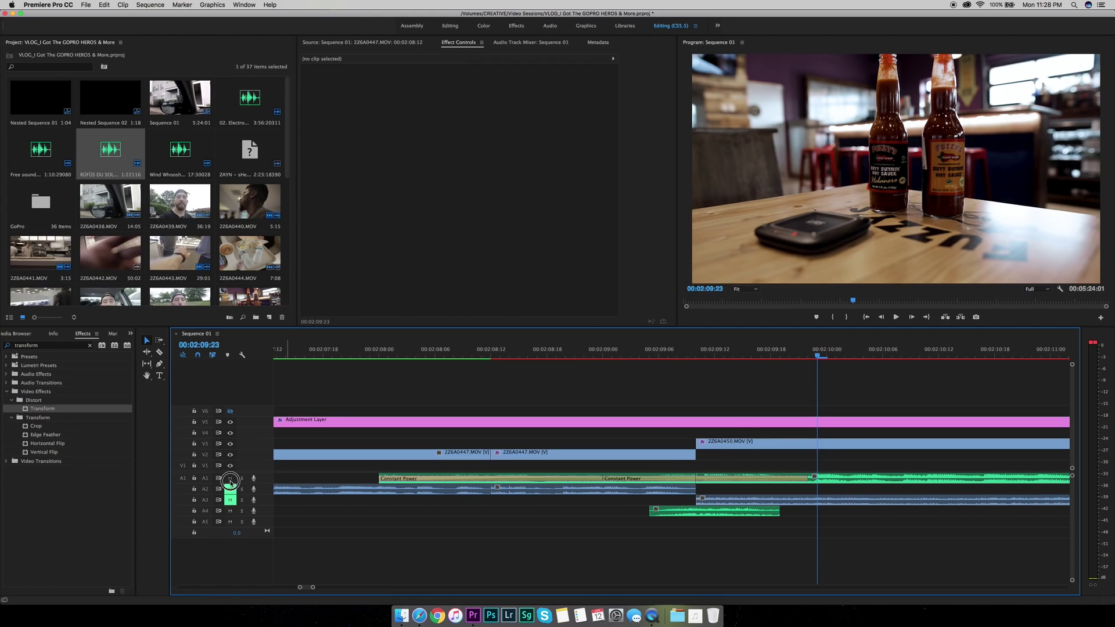
Step: Replay the blurred zoom transition several times from just before the cut
{"action": "left_click", "coordinate": [649, 353]}
{"action": "key", "text": "space"}
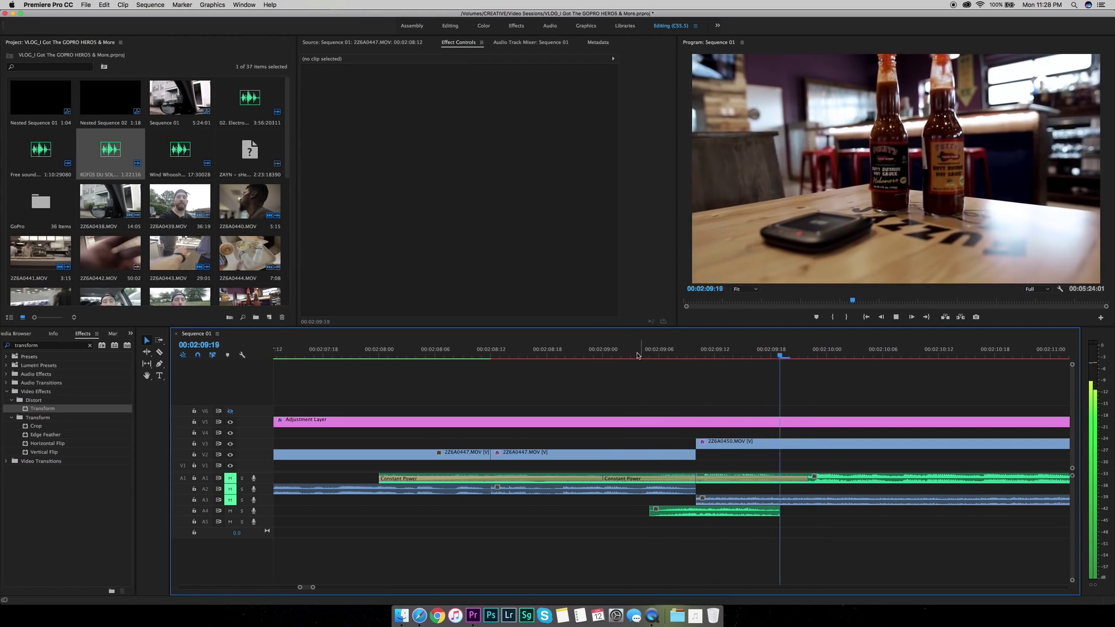
{"action": "left_click", "coordinate": [615, 354]}
{"action": "key", "text": "space"}
{"action": "left_click", "coordinate": [615, 356]}
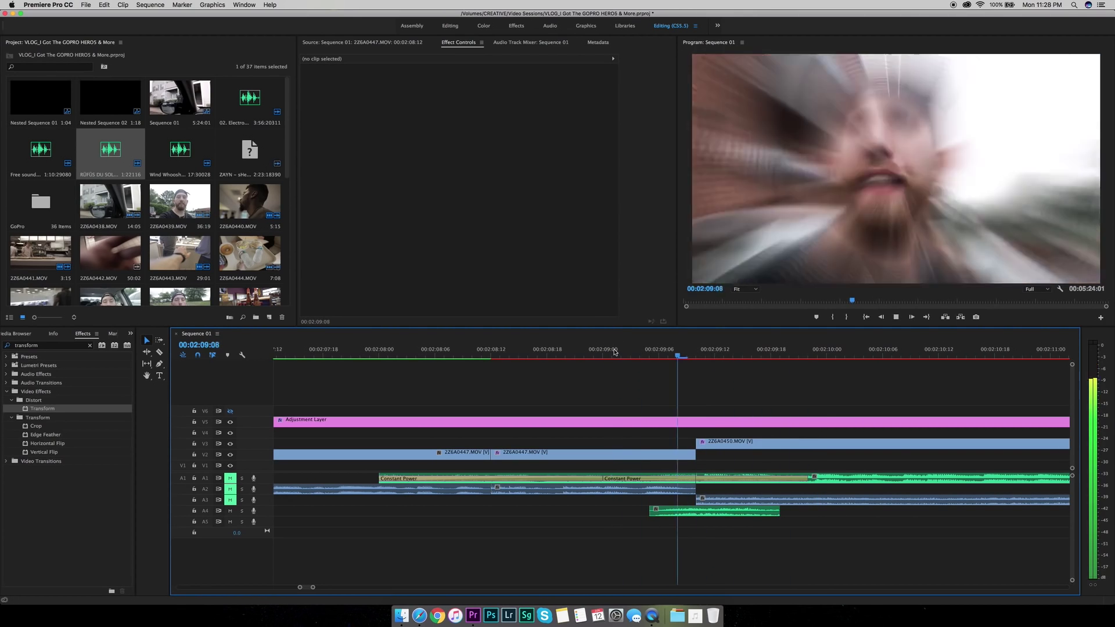
{"action": "key", "text": "space"}
Step: Delete the old A4 sound clip and preview the Wind Whoosh sound in the Source Monitor
{"action": "left_click", "coordinate": [720, 511]}
{"action": "key", "text": "Delete"}
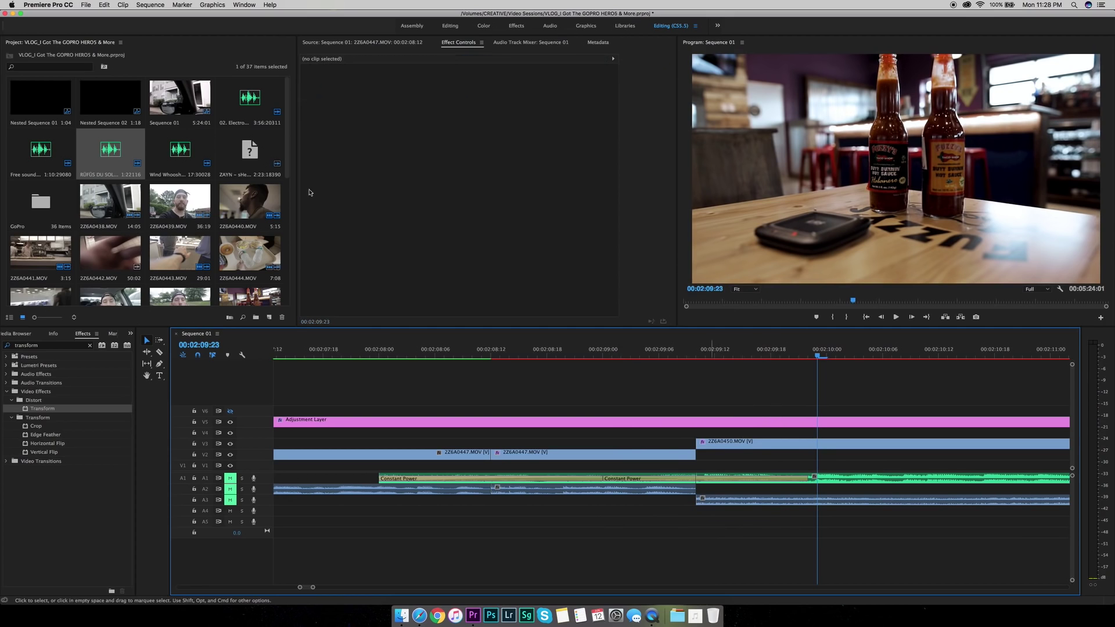
{"action": "double_click", "coordinate": [196, 151]}
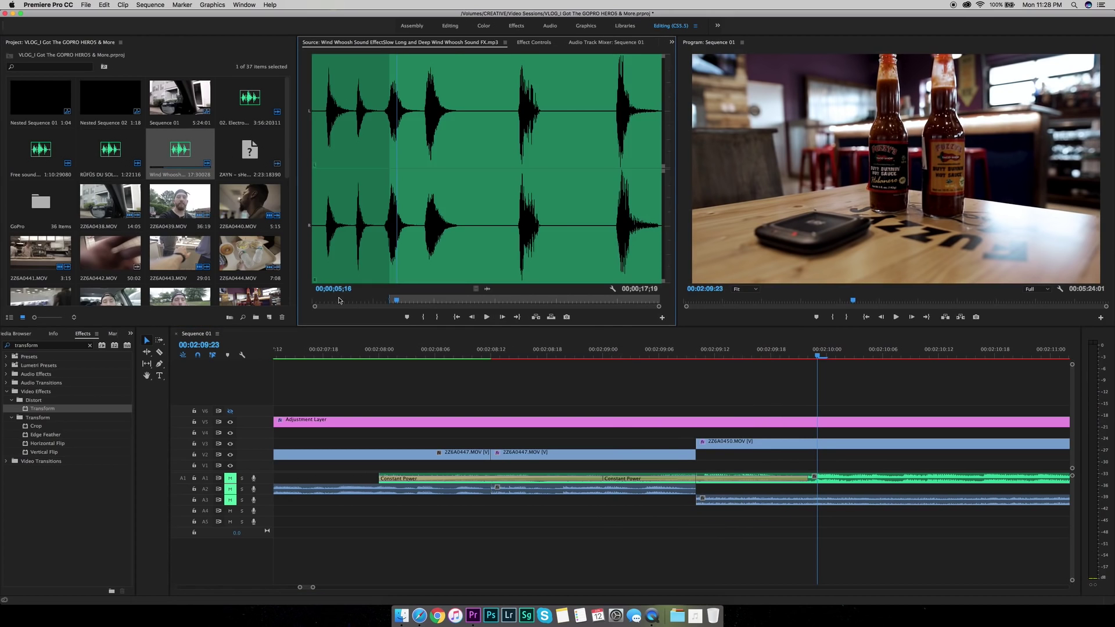
{"action": "left_click", "coordinate": [324, 300]}
{"action": "key", "text": "space"}
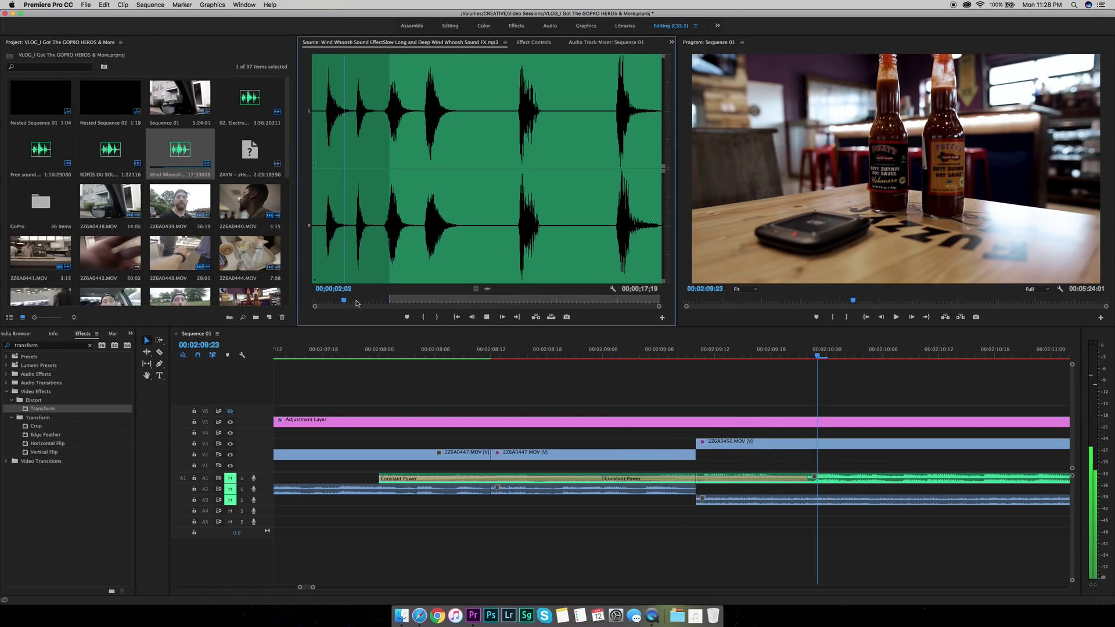
{"action": "left_click", "coordinate": [326, 300]}
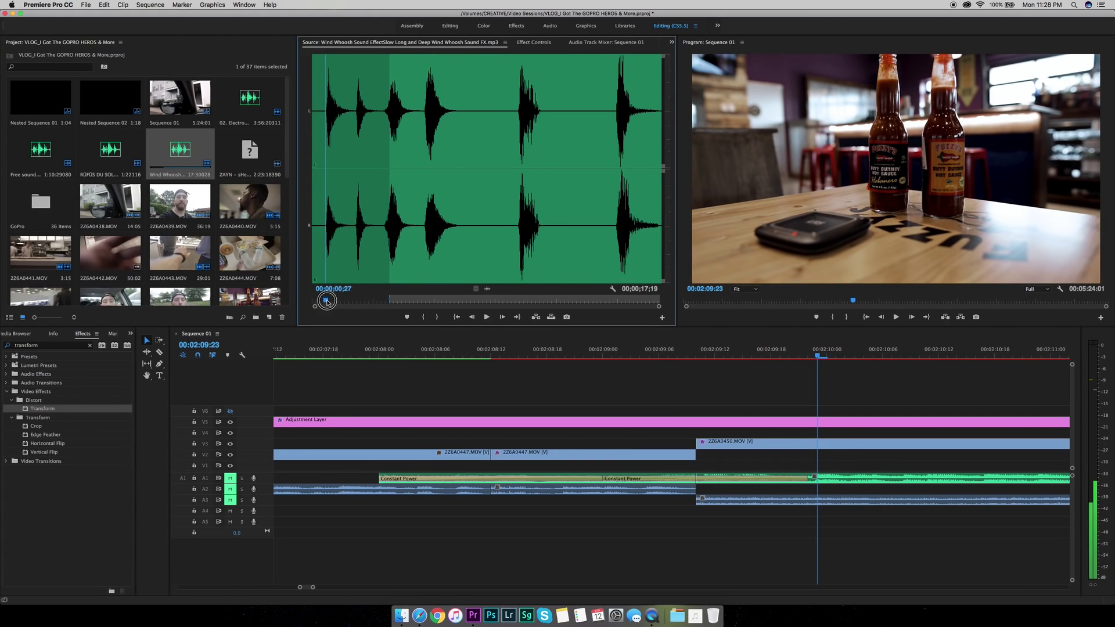
{"action": "scroll", "coordinate": [377, 254], "scroll_direction": "up", "scroll_amount": 2}
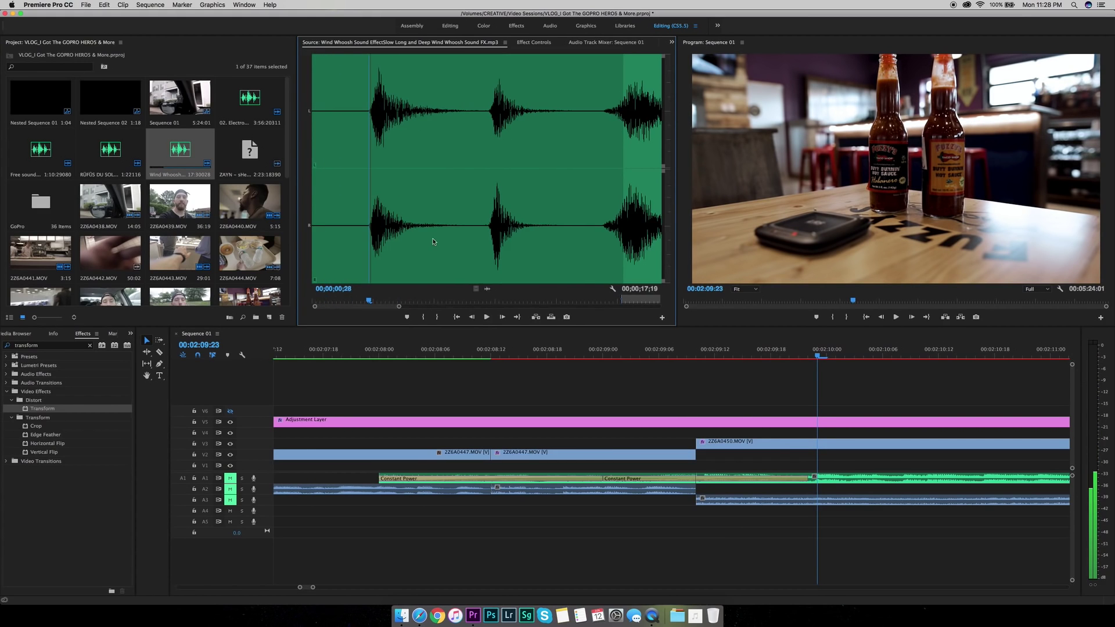
Step: Mark In and Out around the whoosh and place the trimmed section on A4 at the cut
{"action": "key", "text": "i"}
{"action": "key", "text": "space"}
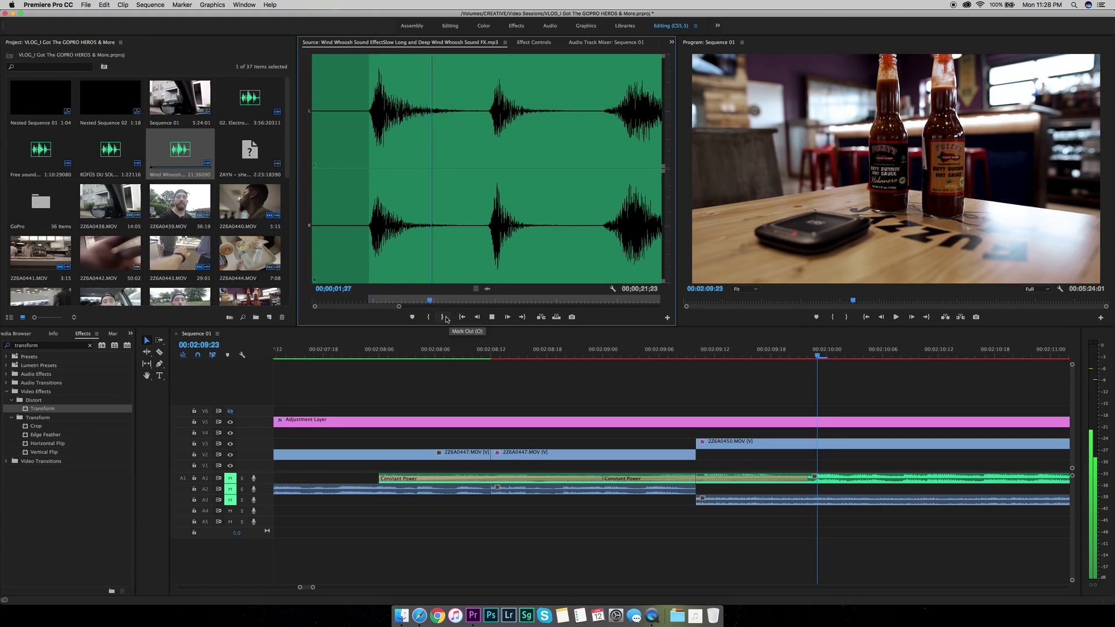
{"action": "key", "text": "o"}
{"action": "left_click_drag", "start_coordinate": [202, 149], "coordinate": [669, 510]}
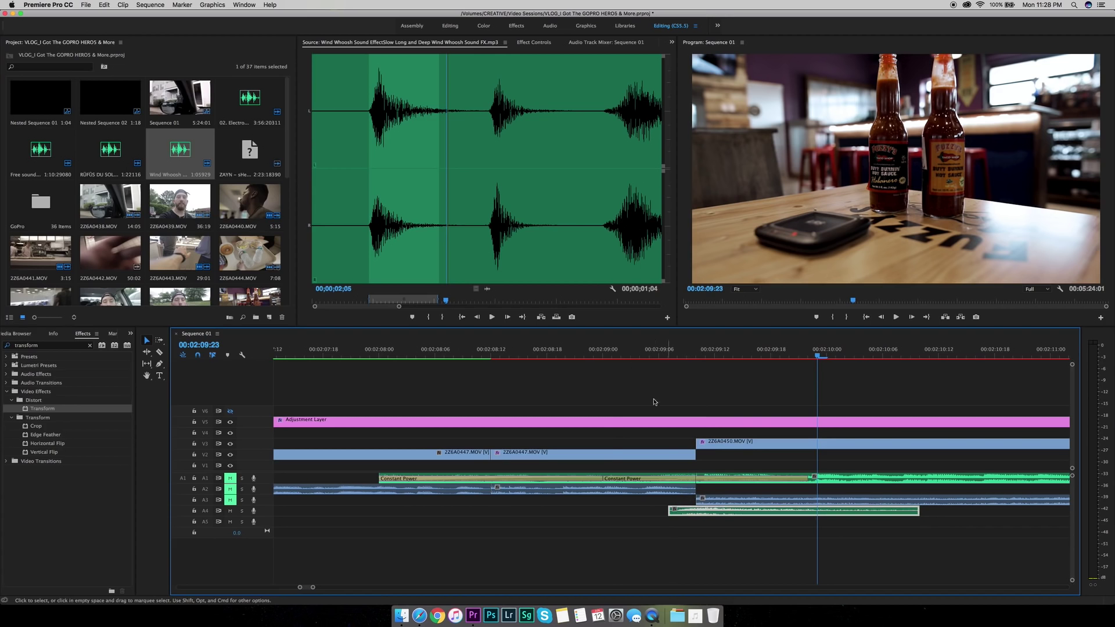
{"action": "key", "text": "shift+k"}
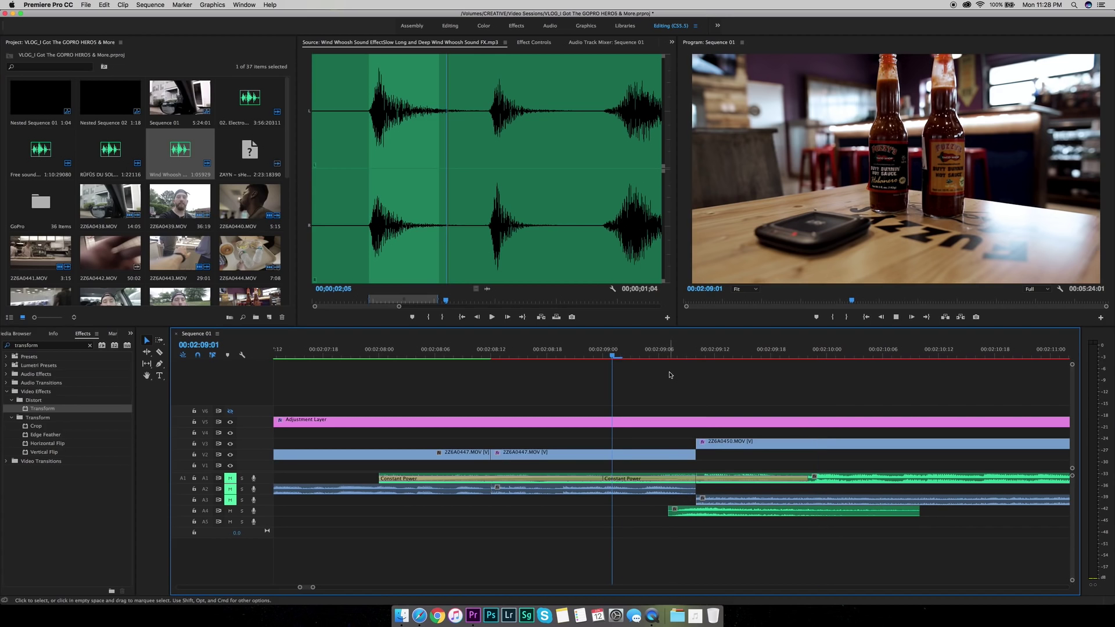
Step: Replay the whoosh-backed zoom transition from around the cut
{"action": "left_click", "coordinate": [622, 353]}
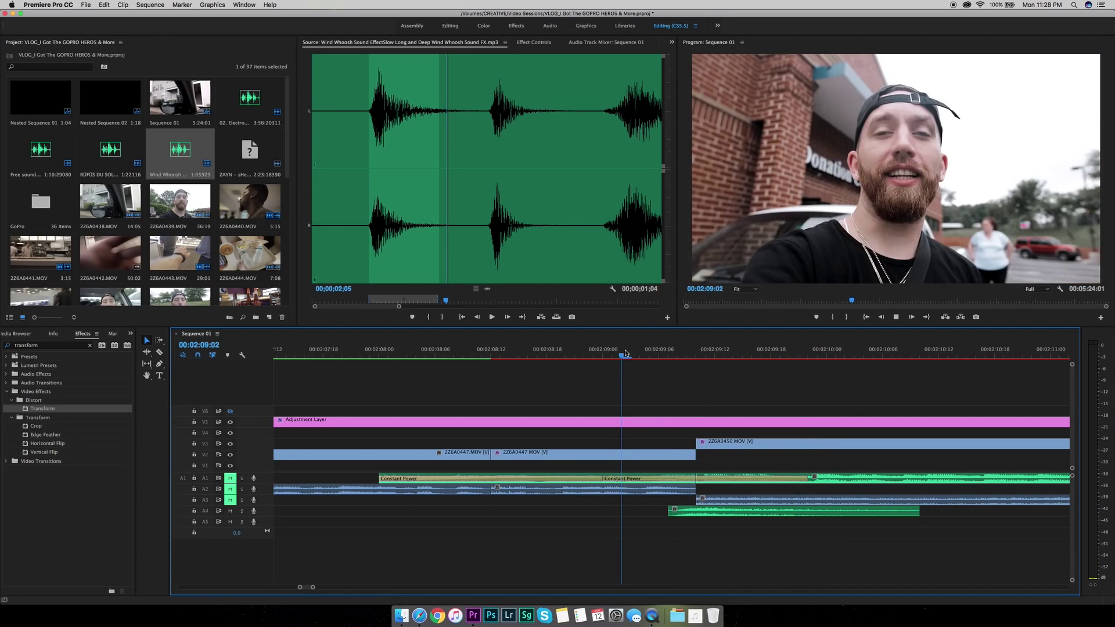
{"action": "left_click", "coordinate": [614, 352]}
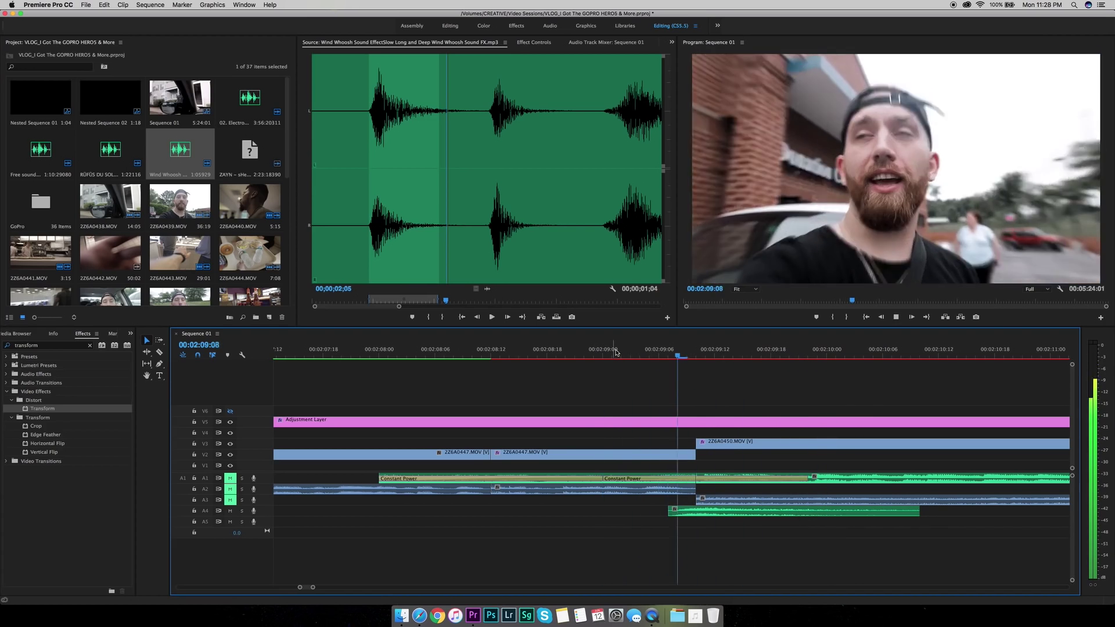
{"action": "left_click", "coordinate": [616, 352]}
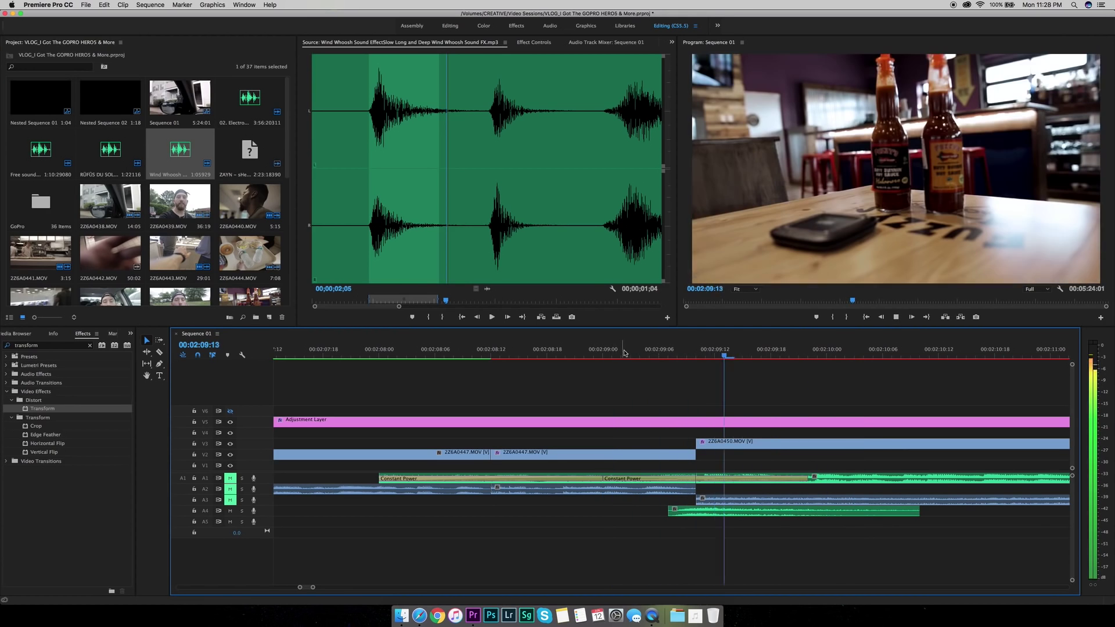
{"action": "key", "text": "space"}
Step: Unmute A2 and A1 and play the transition from 00:02:08:23 with all tracks audible
{"action": "left_click", "coordinate": [230, 478]}
{"action": "left_click", "coordinate": [230, 489]}
{"action": "left_click", "coordinate": [593, 352]}
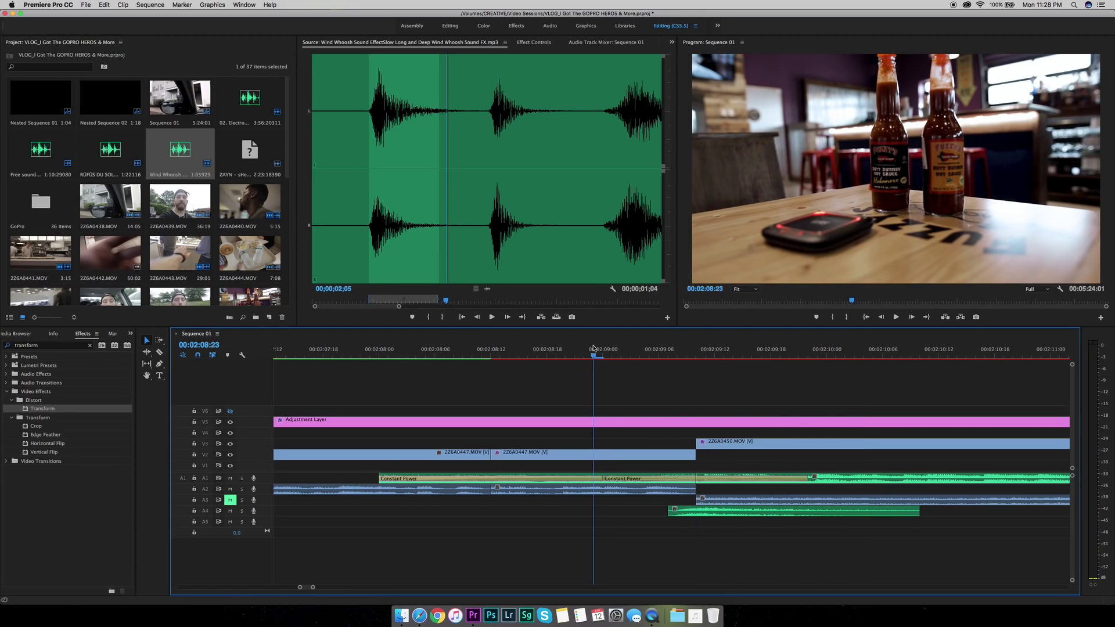
{"action": "key", "text": "space"}
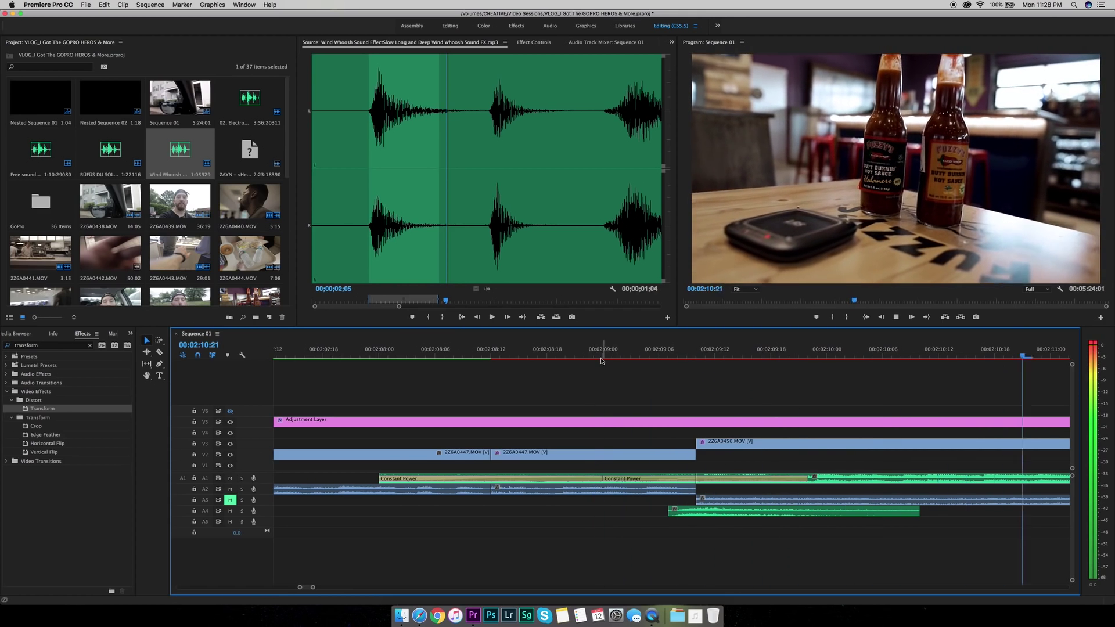
{"action": "key", "text": "minus"}
{"action": "key", "text": "minus"}
{"action": "key", "text": "minus"}
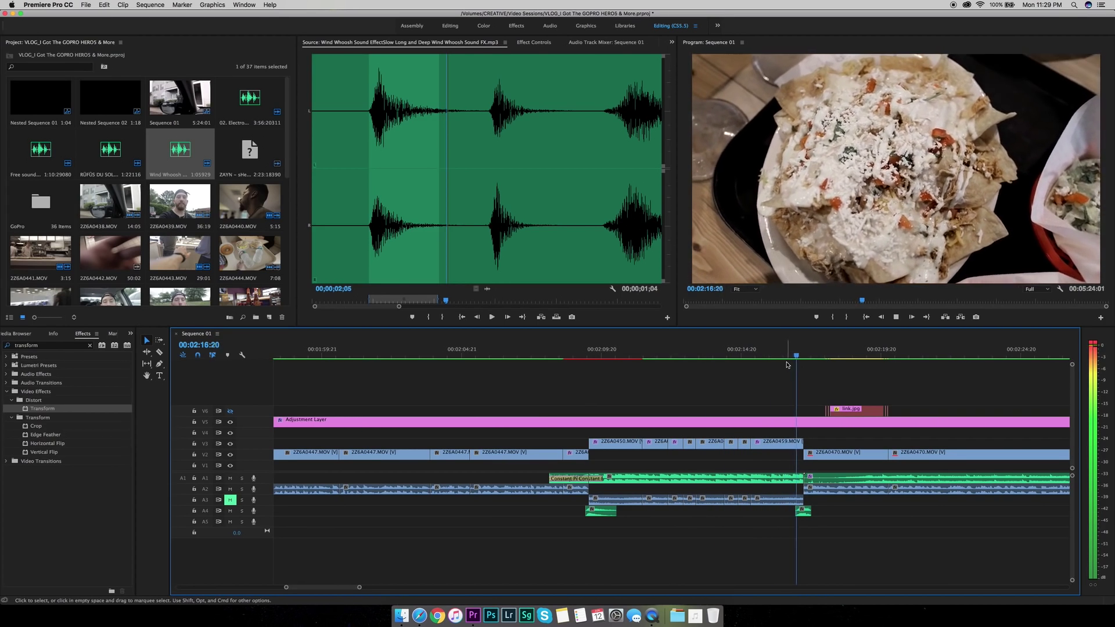
Step: Stop playback near 00:02:16:19 and zoom the timeline out
{"action": "left_click", "coordinate": [788, 354]}
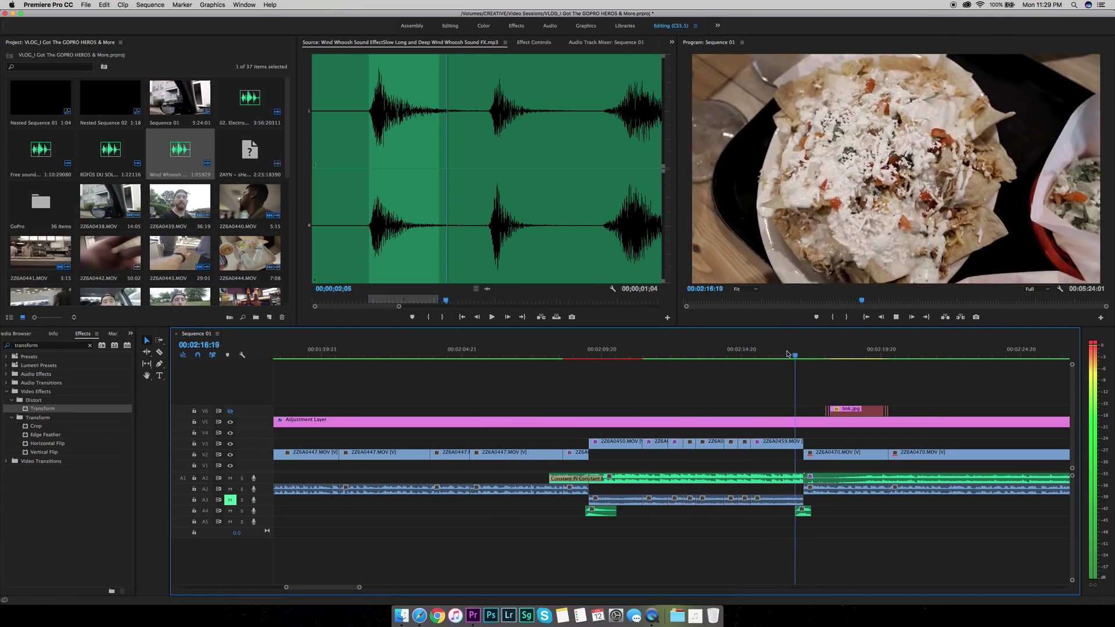
{"action": "key", "text": "space"}
{"action": "key", "text": "minus"}
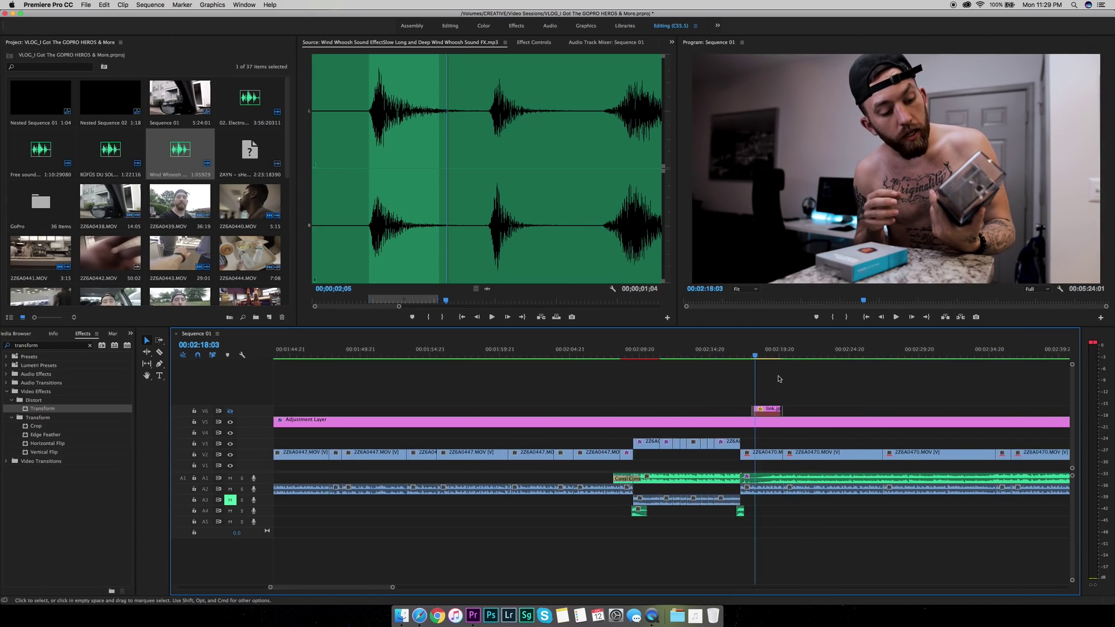
{"action": "key", "text": "minus"}
{"action": "key", "text": "minus"}
Step: Play the GoPro section from 00:03:40:12 to the pool clip, then show the whole sequence
{"action": "left_click", "coordinate": [987, 357]}
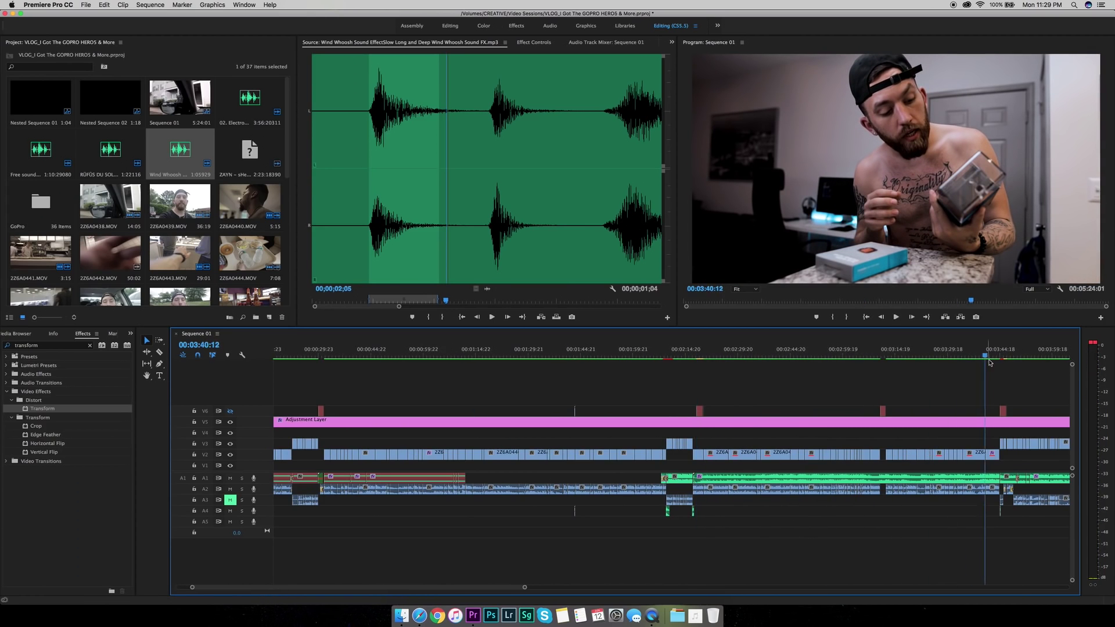
{"action": "key", "text": "equal"}
{"action": "key", "text": "equal"}
{"action": "key", "text": "equal"}
{"action": "key", "text": "equal"}
{"action": "key", "text": "space"}
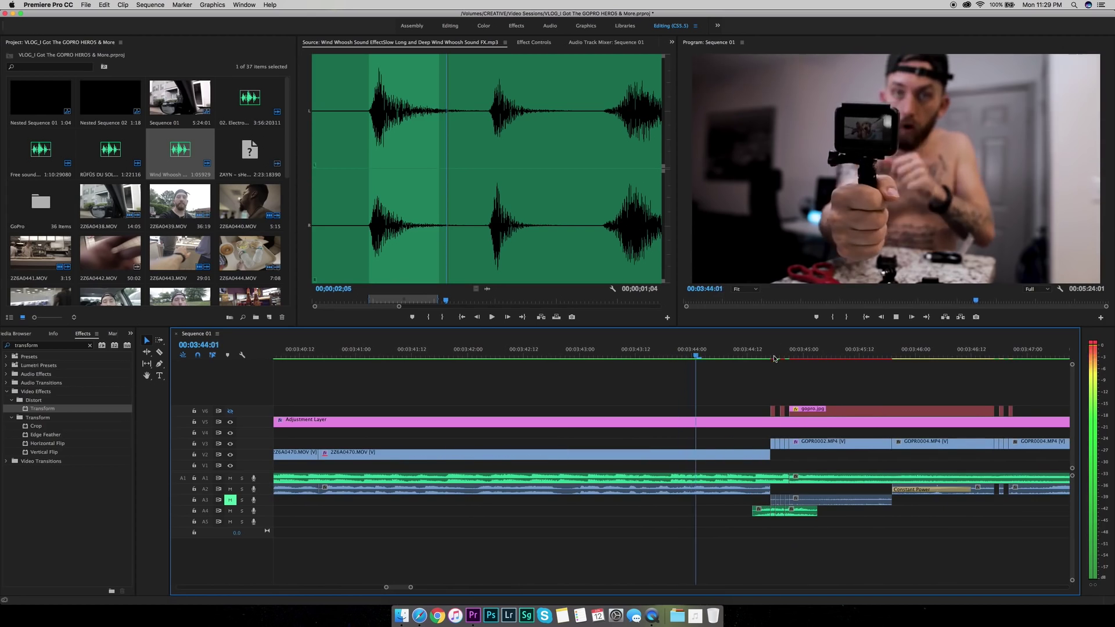
{"action": "key", "text": "space"}
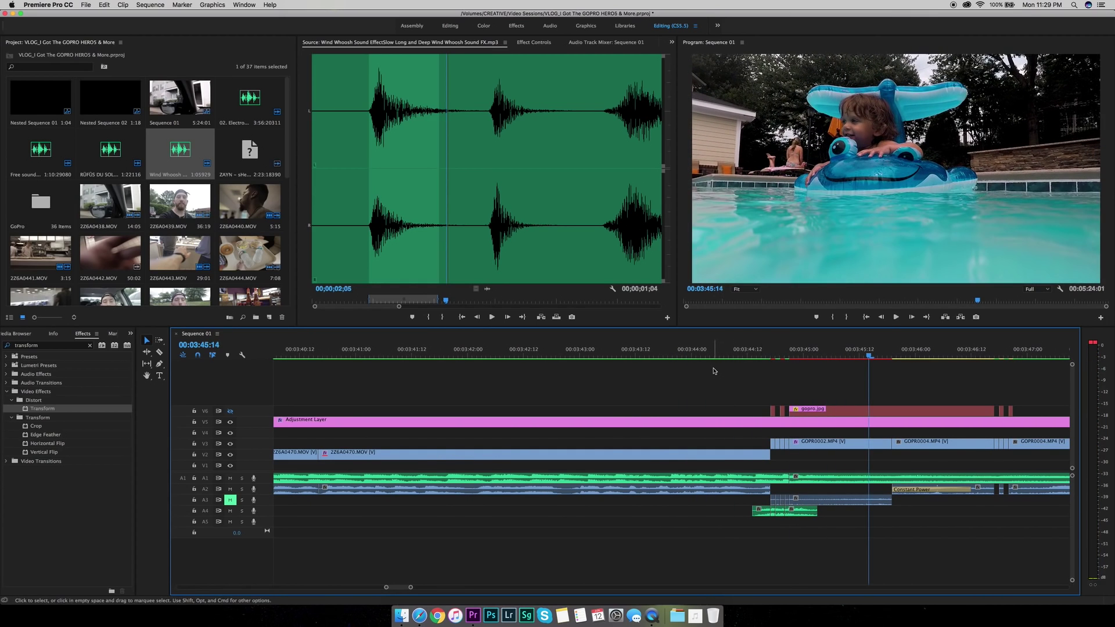
{"action": "key", "text": "minus"}
{"action": "key", "text": "minus"}
{"action": "key", "text": "minus"}
{"action": "key", "text": "minus"}
{"action": "key", "text": "minus"}
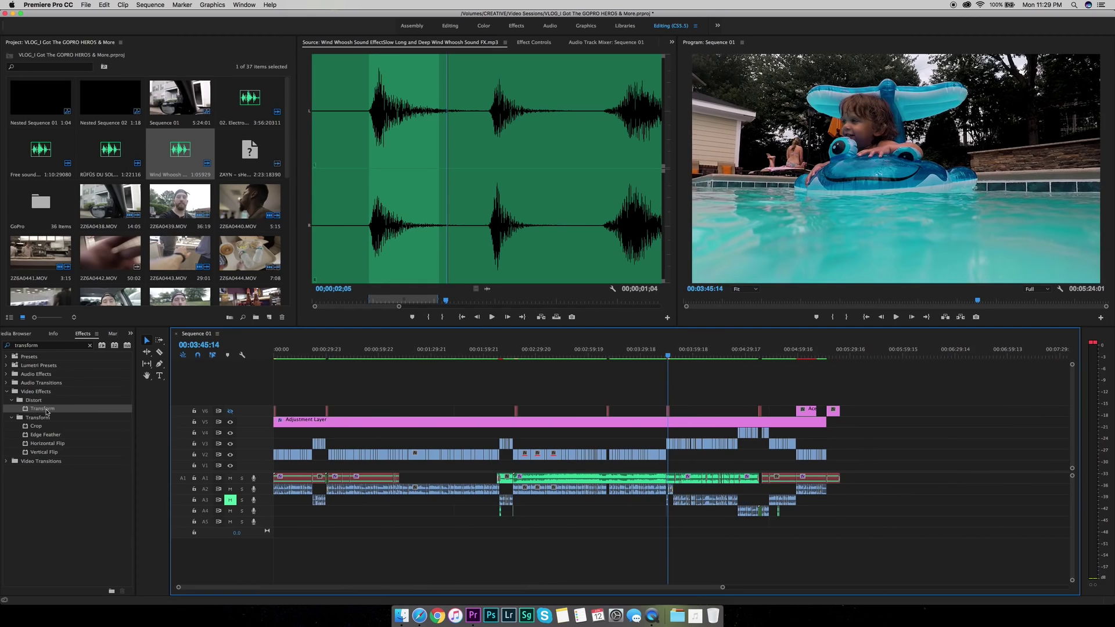
{"action": "left_click_drag", "start_coordinate": [46, 413], "coordinate": [473, 385]}
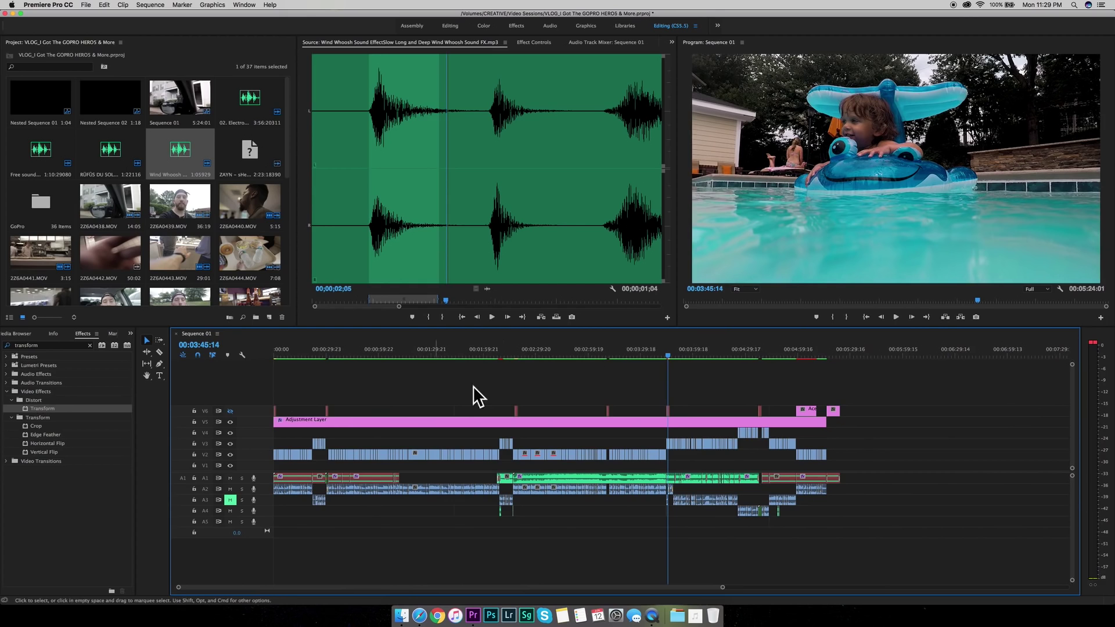